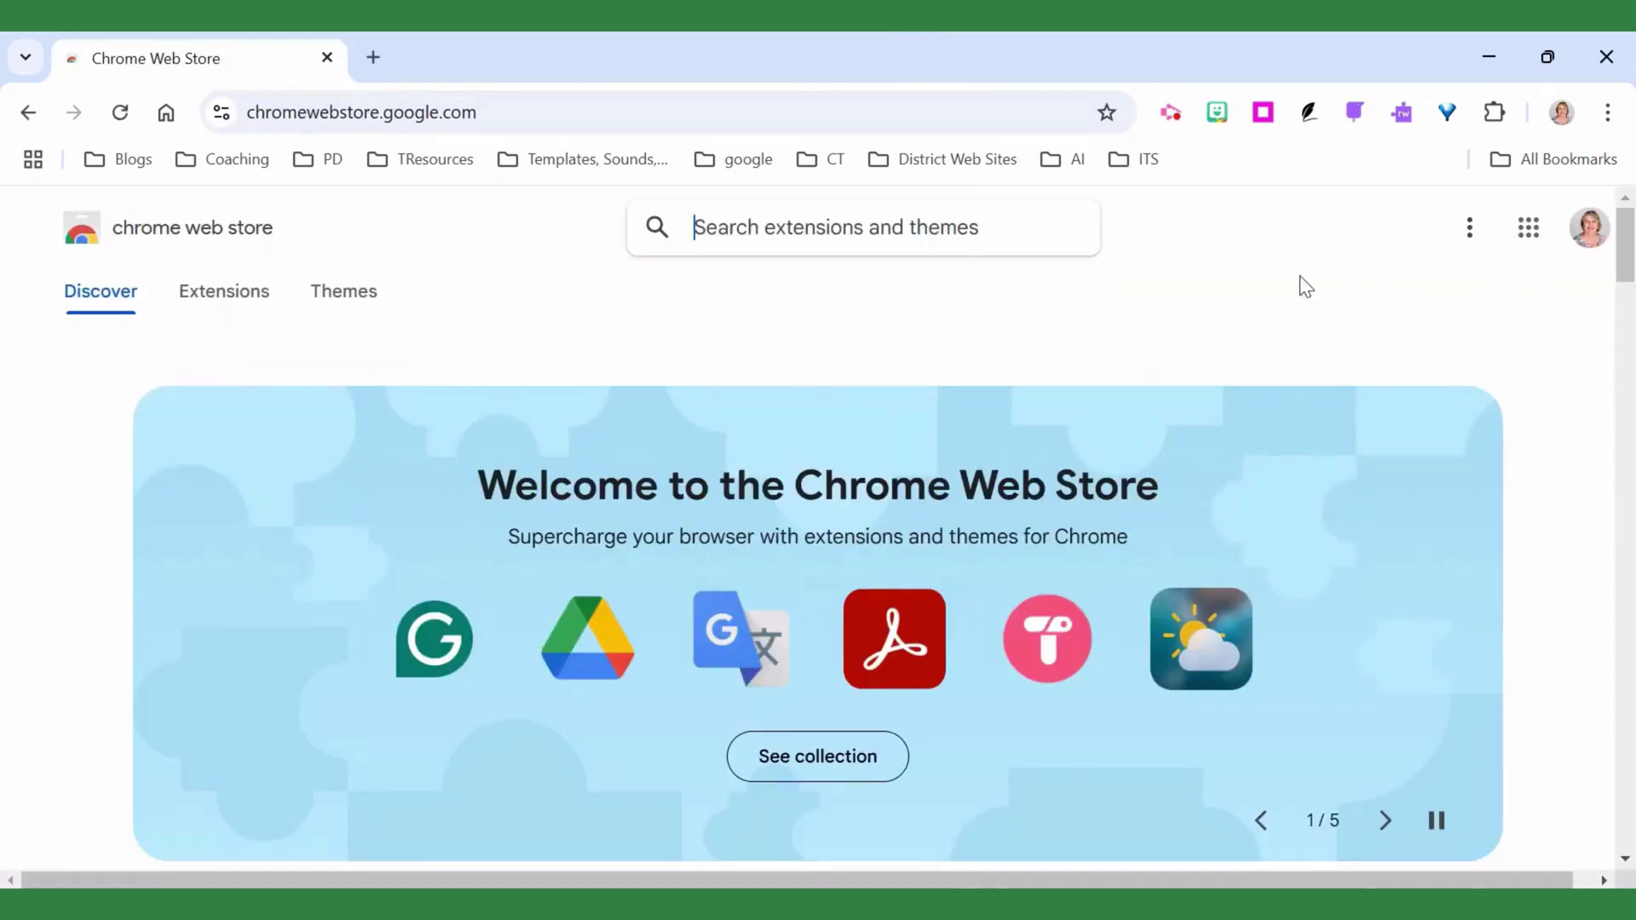
Step: Search the Web Store for 'onet' and open the OneTab extension page to install it
left_click(892, 230)
type("onet")
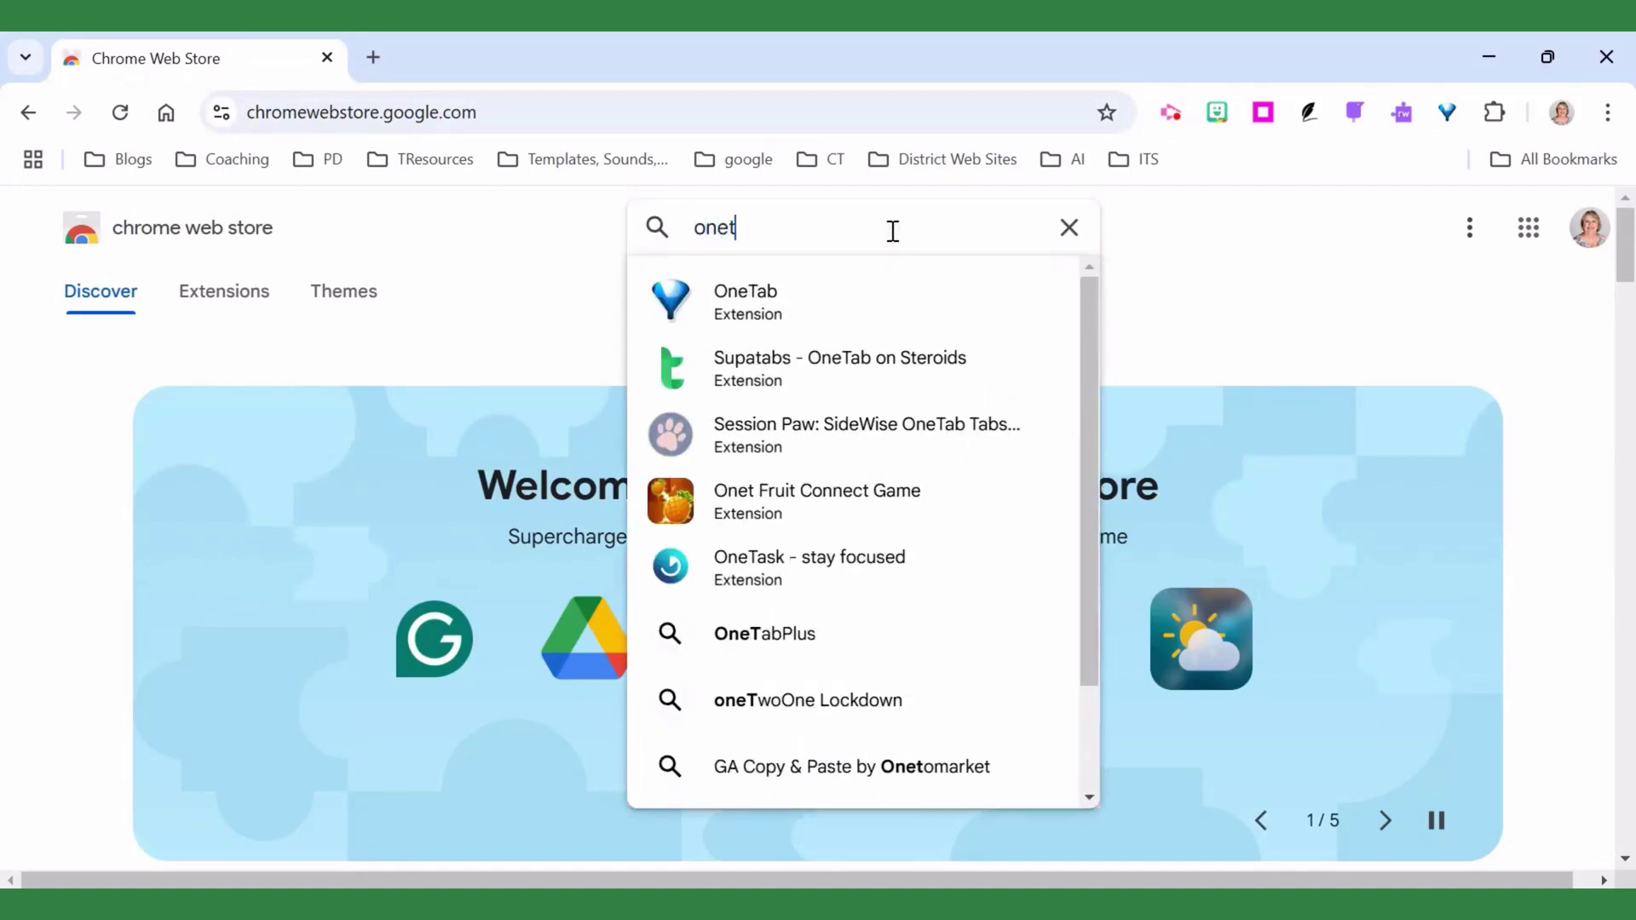
left_click(852, 302)
scroll(1315, 514, "down", 2)
scroll(1316, 515, "down", 2)
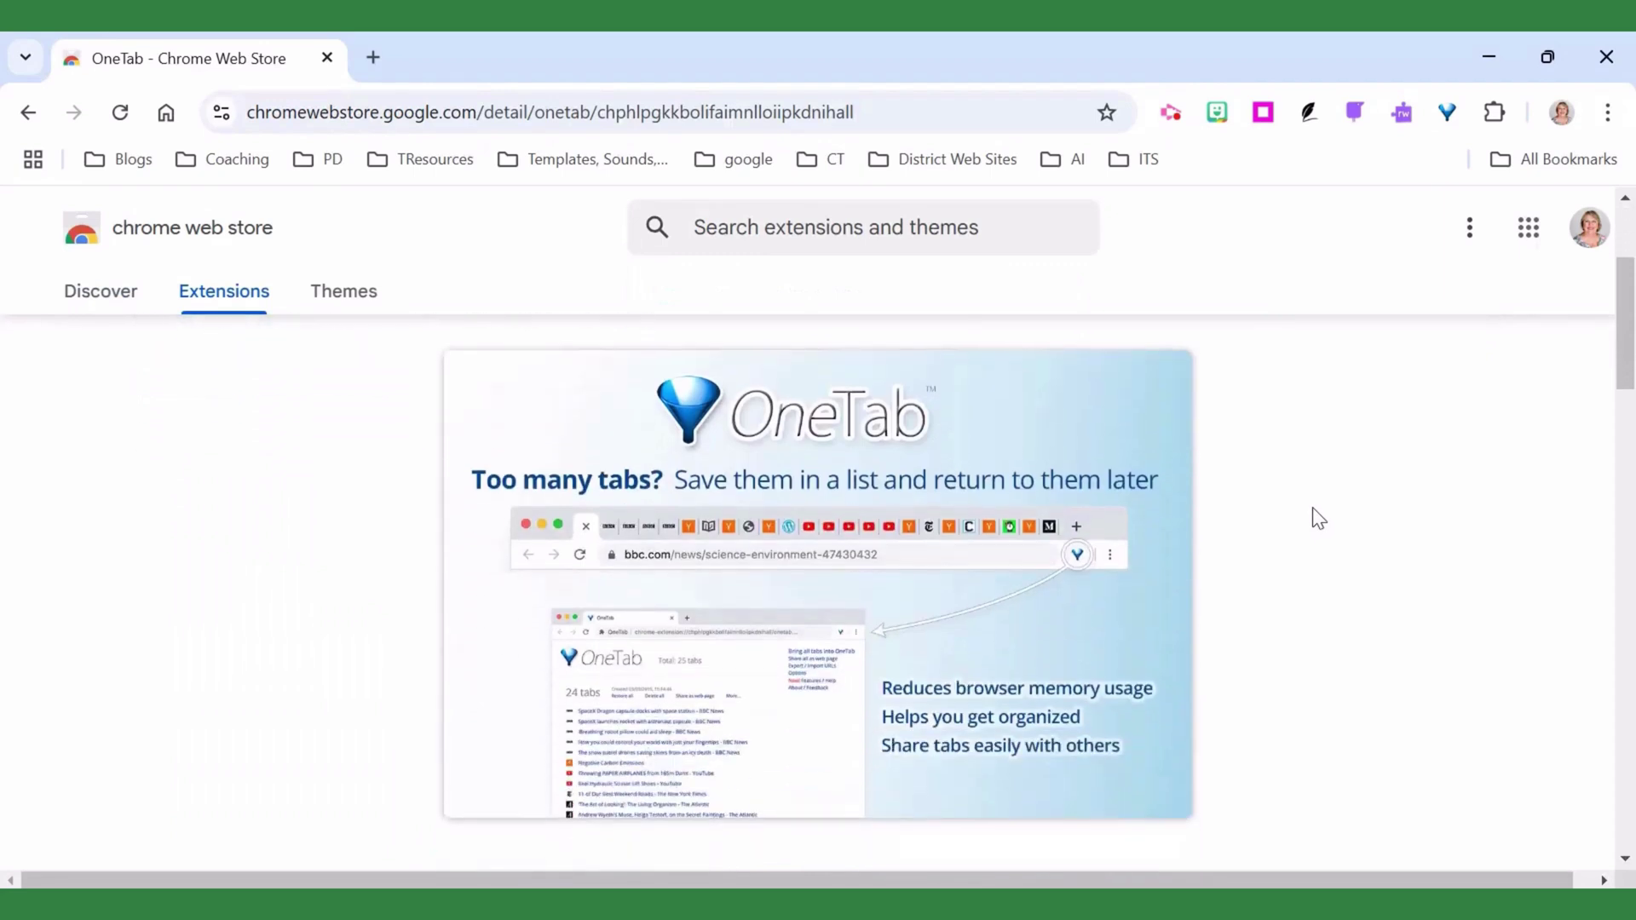
scroll(1312, 517, "down", 2)
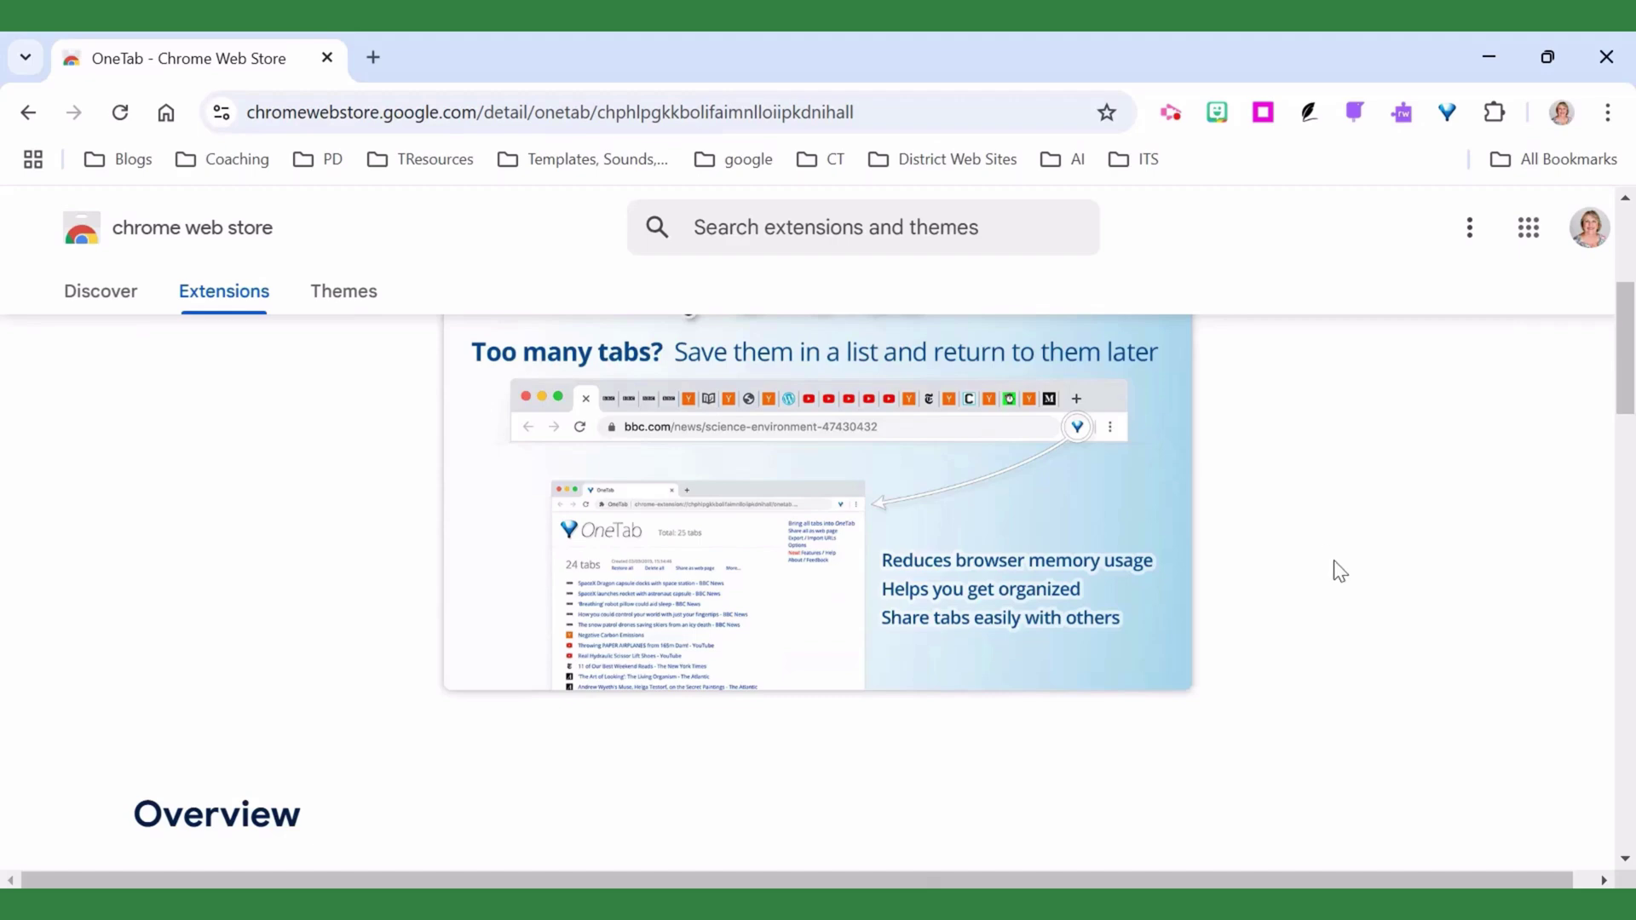
scroll(1355, 580, "up", 5)
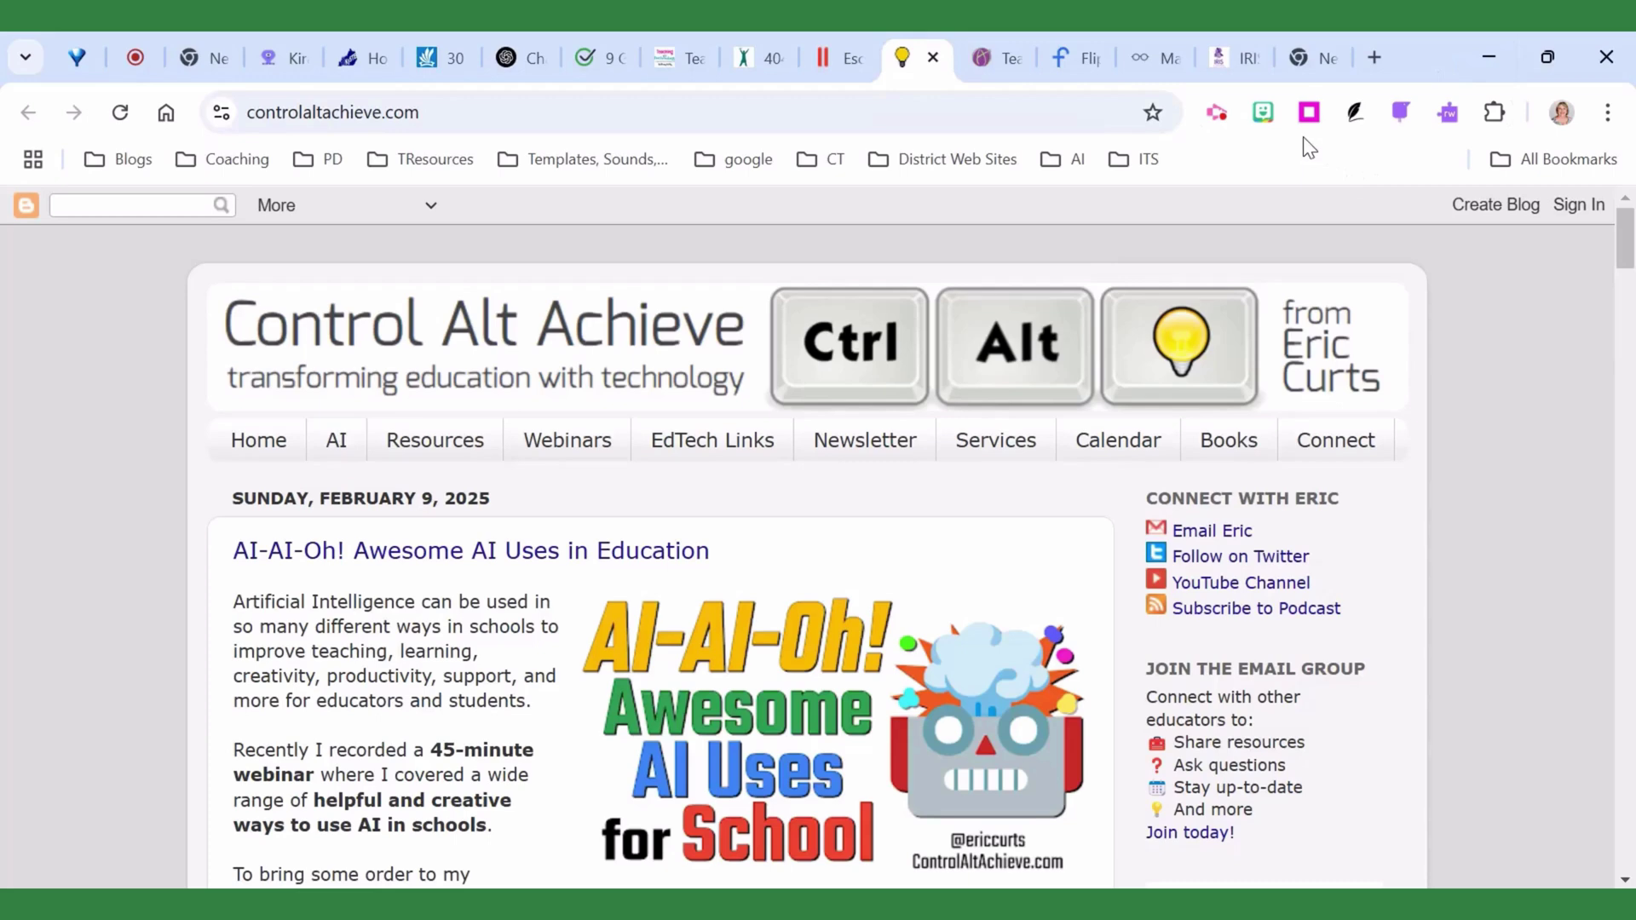
Step: Pin OneTab from the Extensions puzzle-piece menu so its icon shows on the toolbar
left_click(1494, 116)
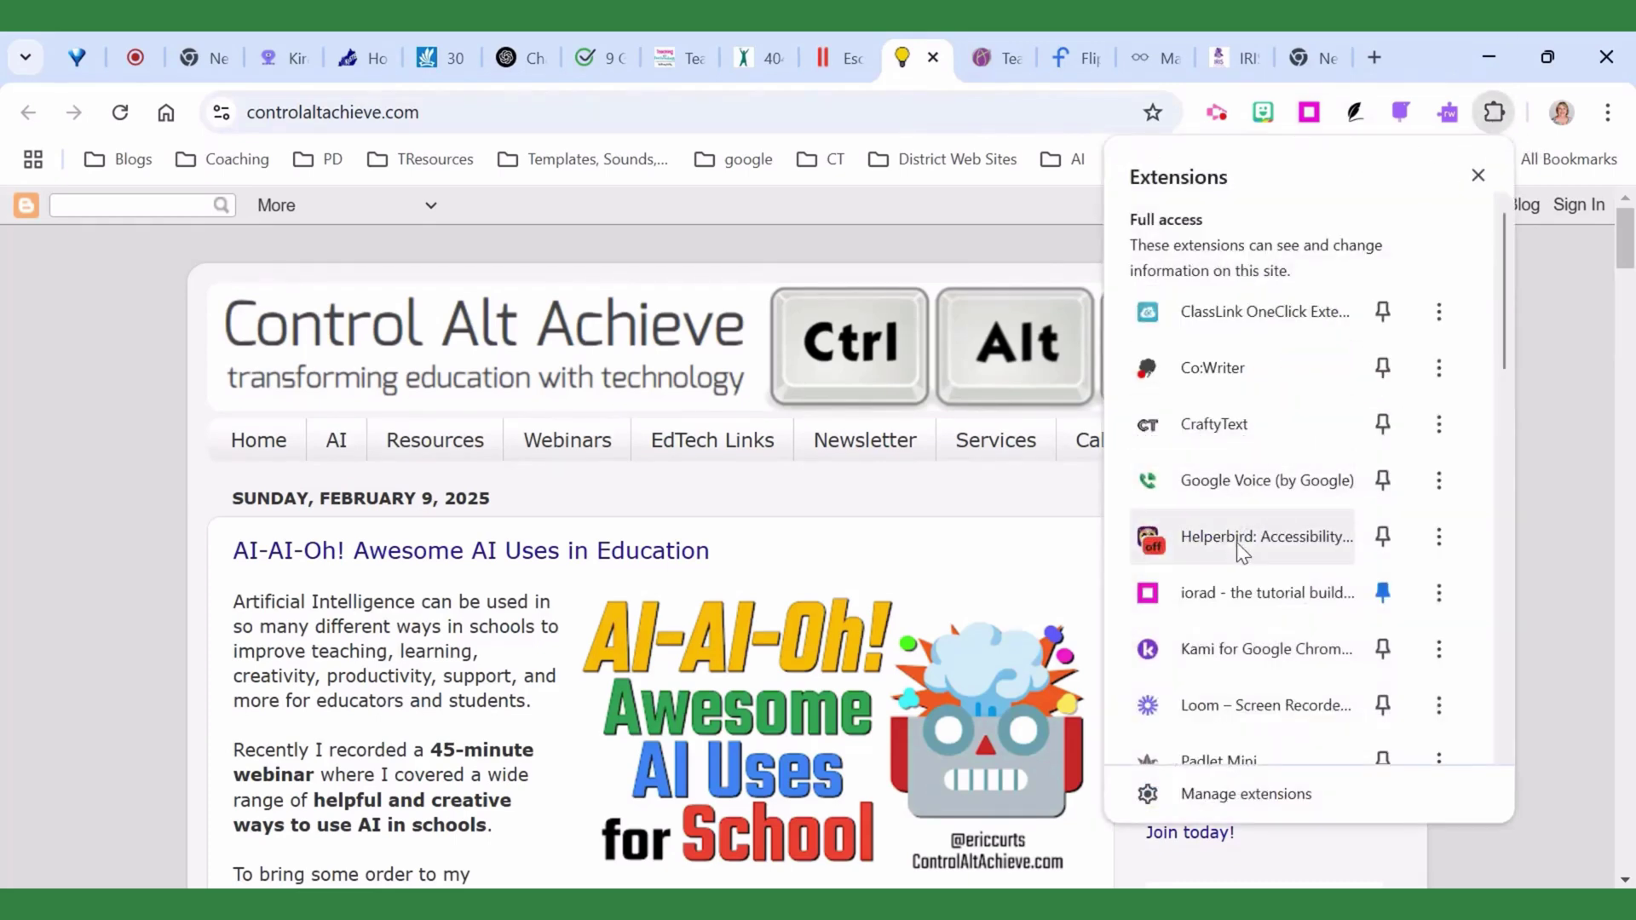
scroll(1286, 579, "down", 3)
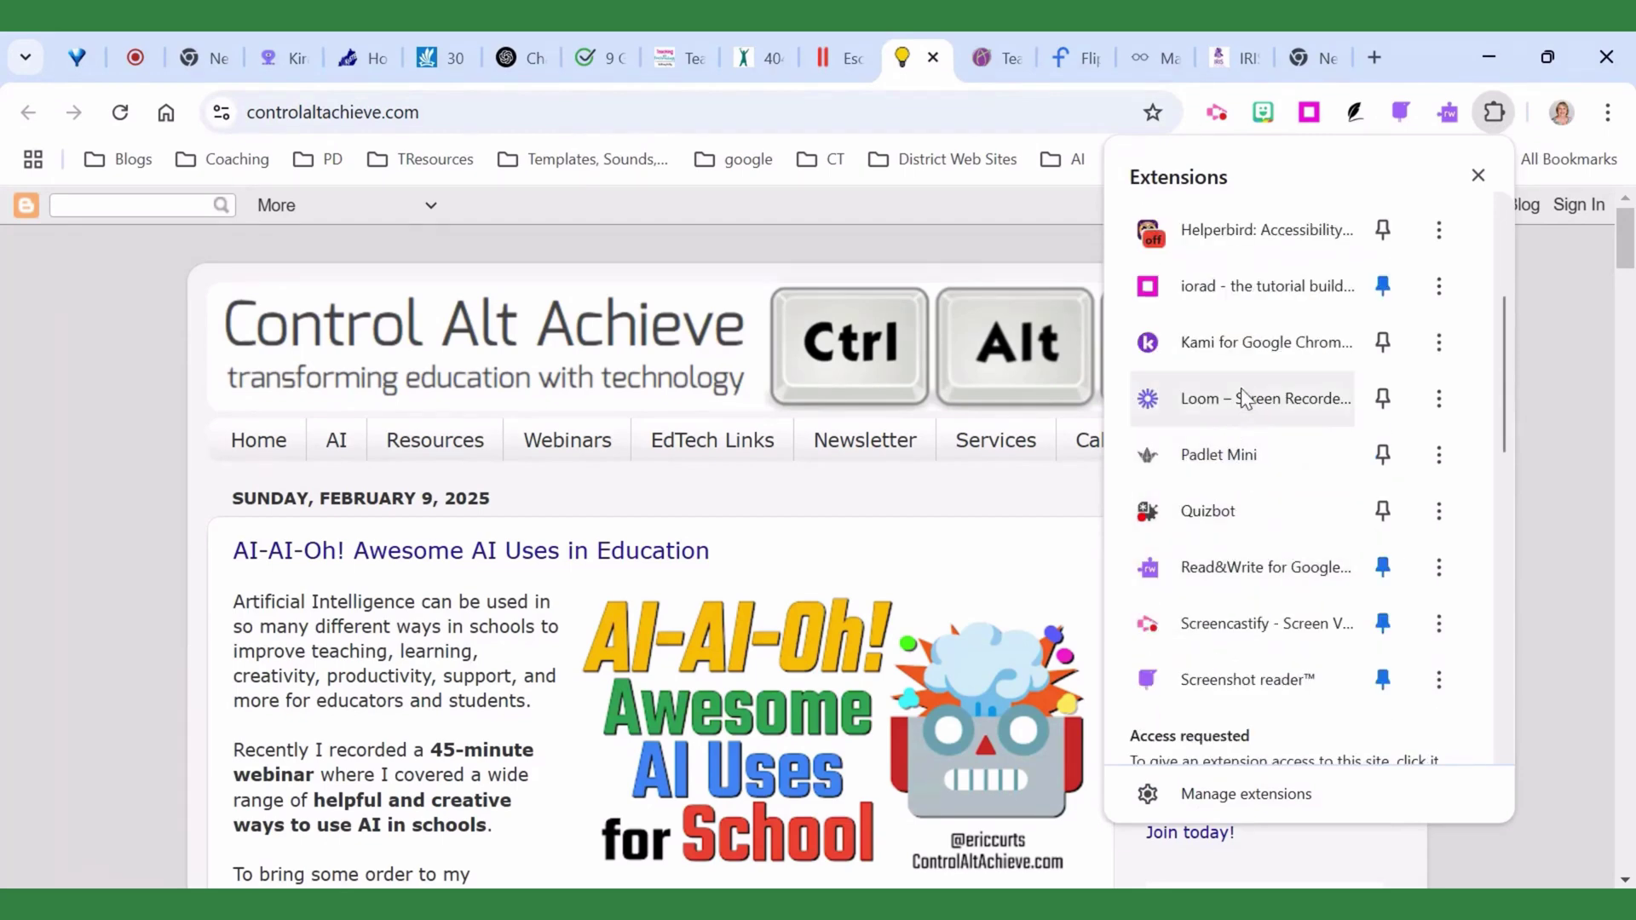
scroll(1239, 588, "down", 4)
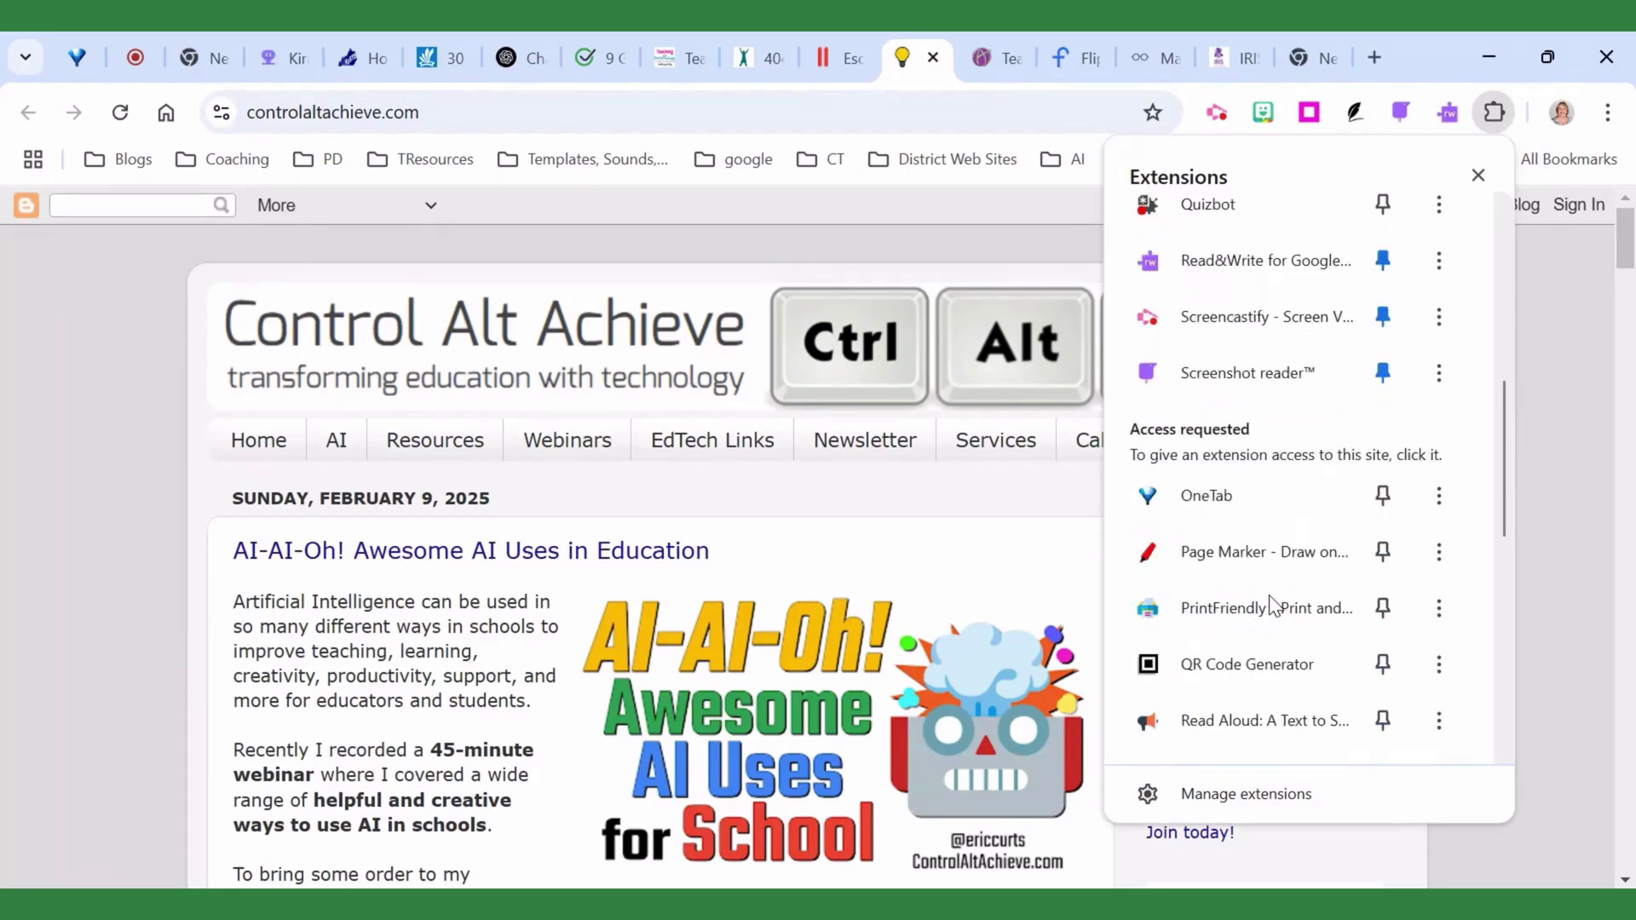
left_click(1384, 499)
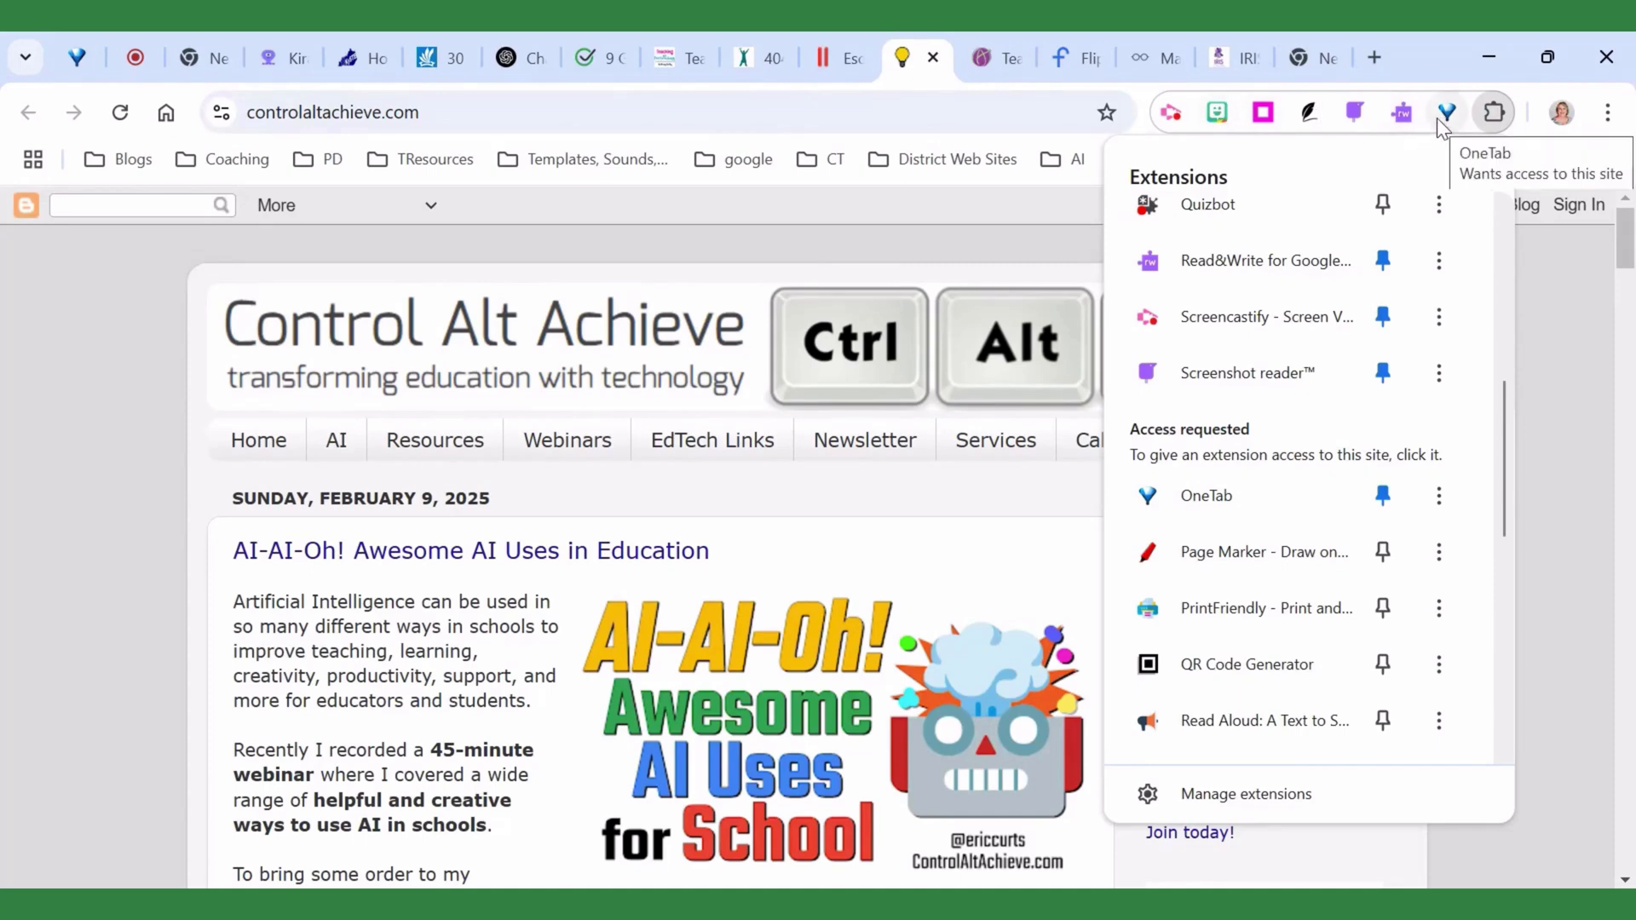
left_click(1397, 336)
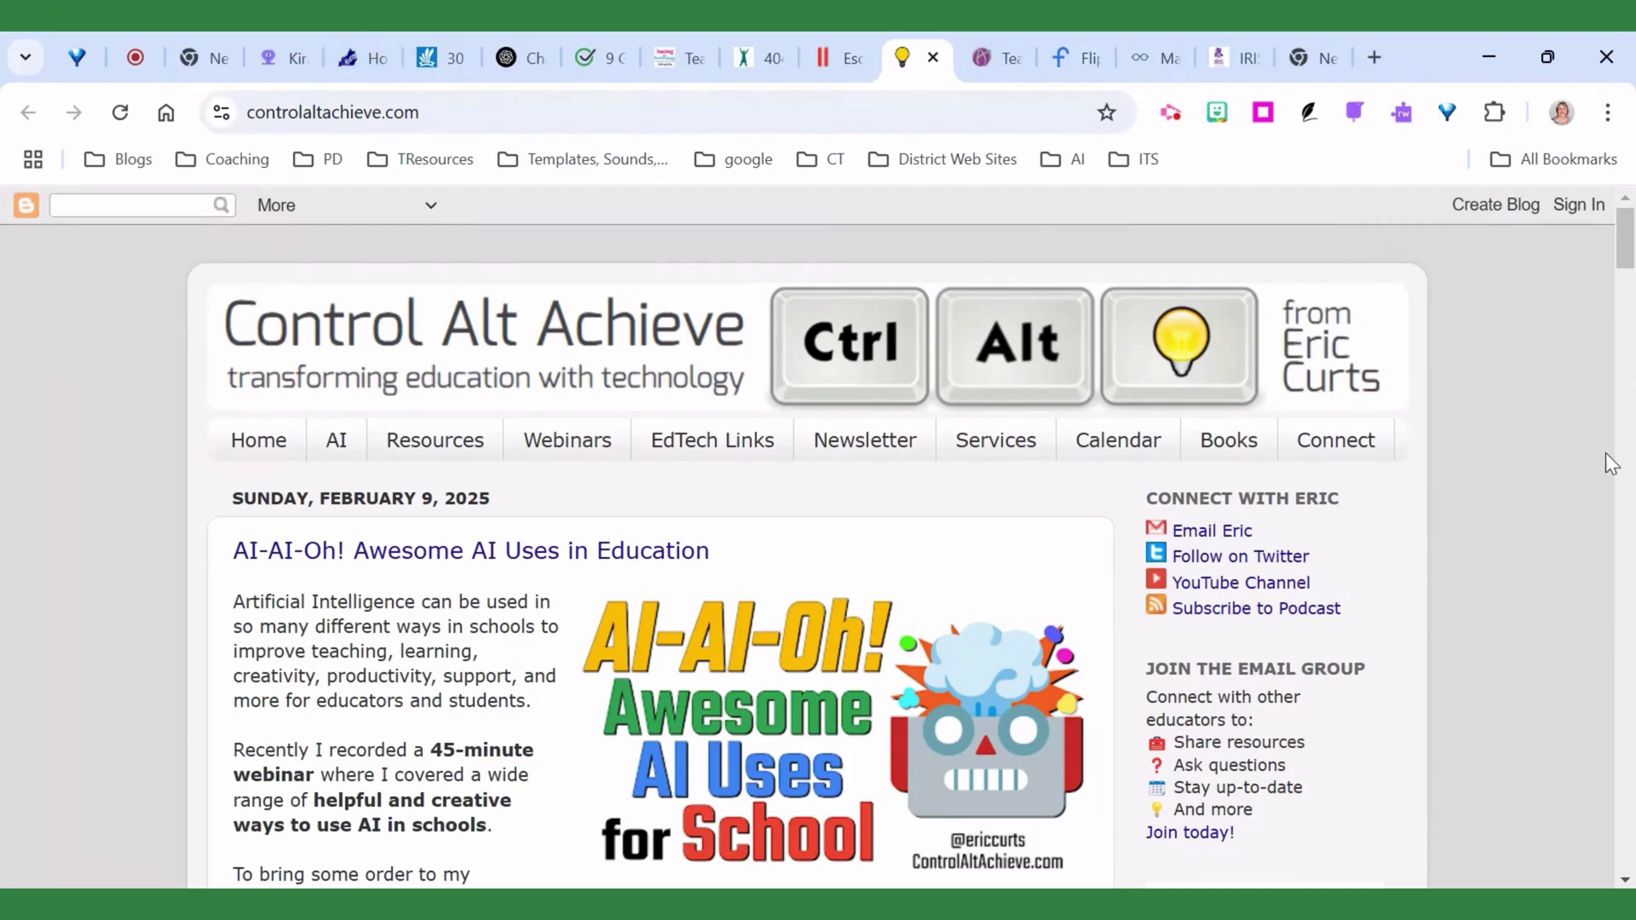
Step: Save the 13 tabs as 'Resource List for Unit 8' and reopen the Teaching with Technology link
left_click(1448, 113)
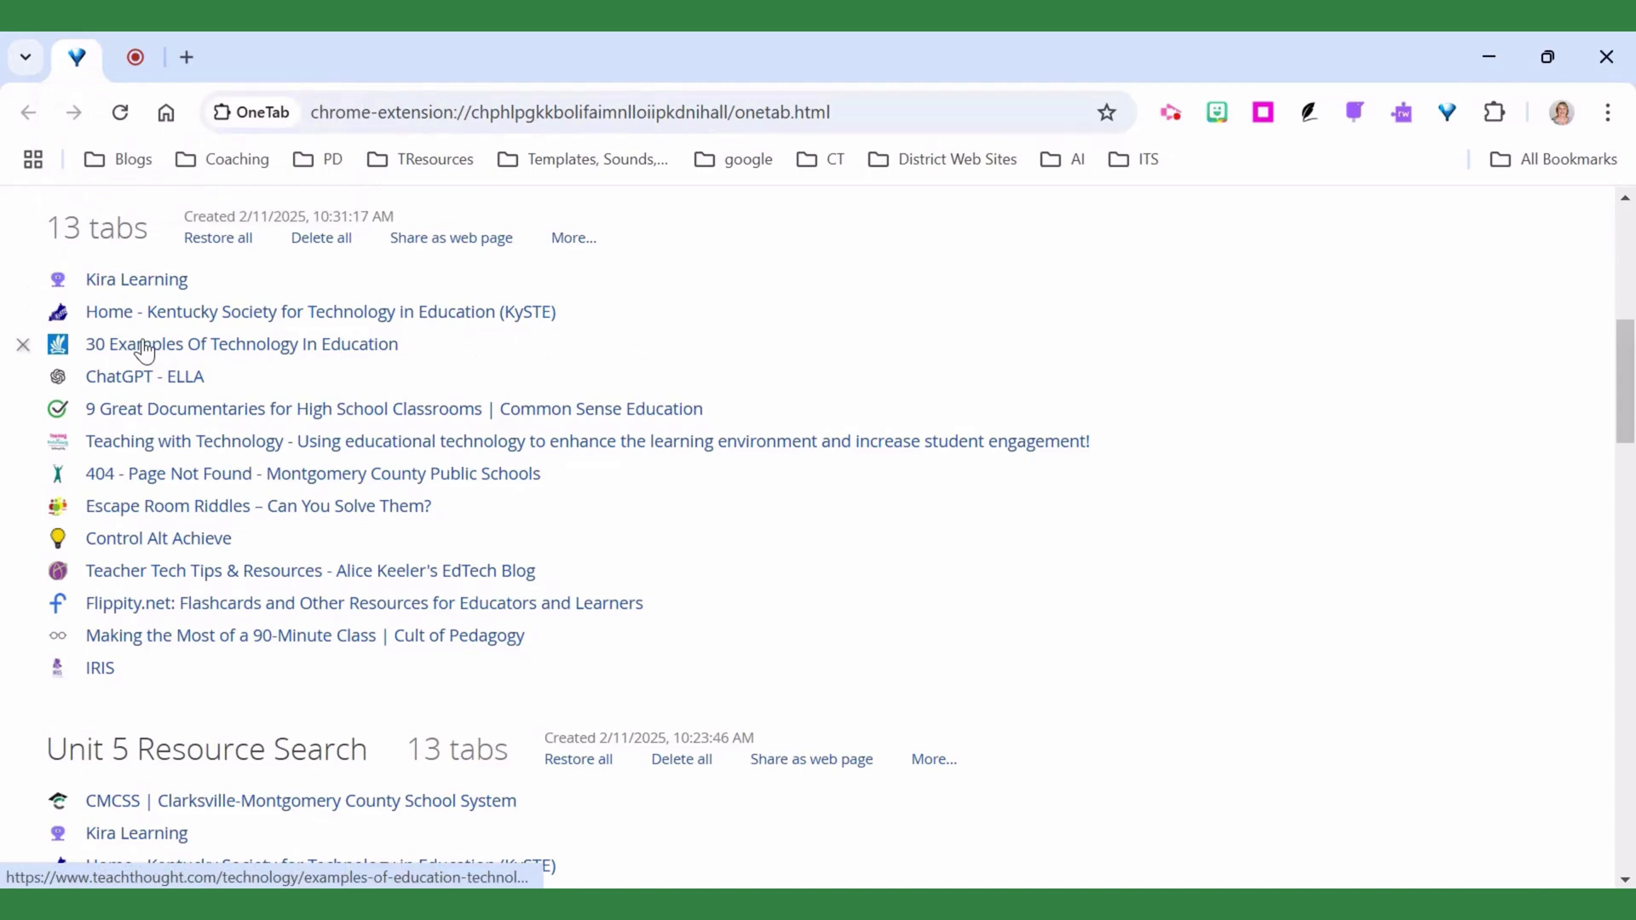
left_click(575, 243)
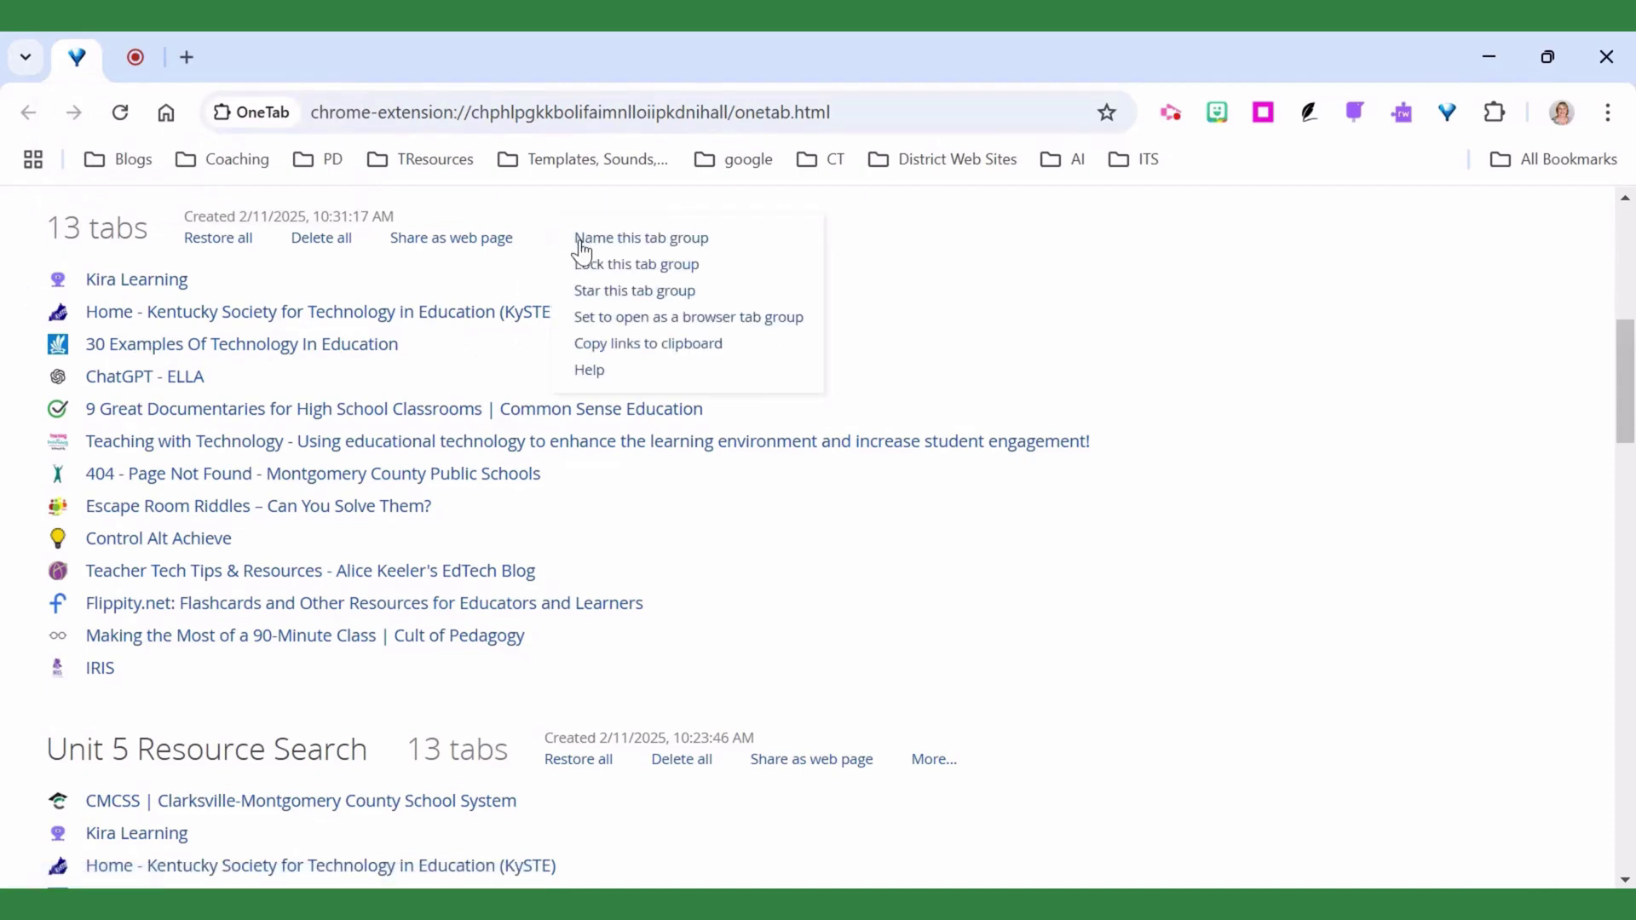
left_click(643, 246)
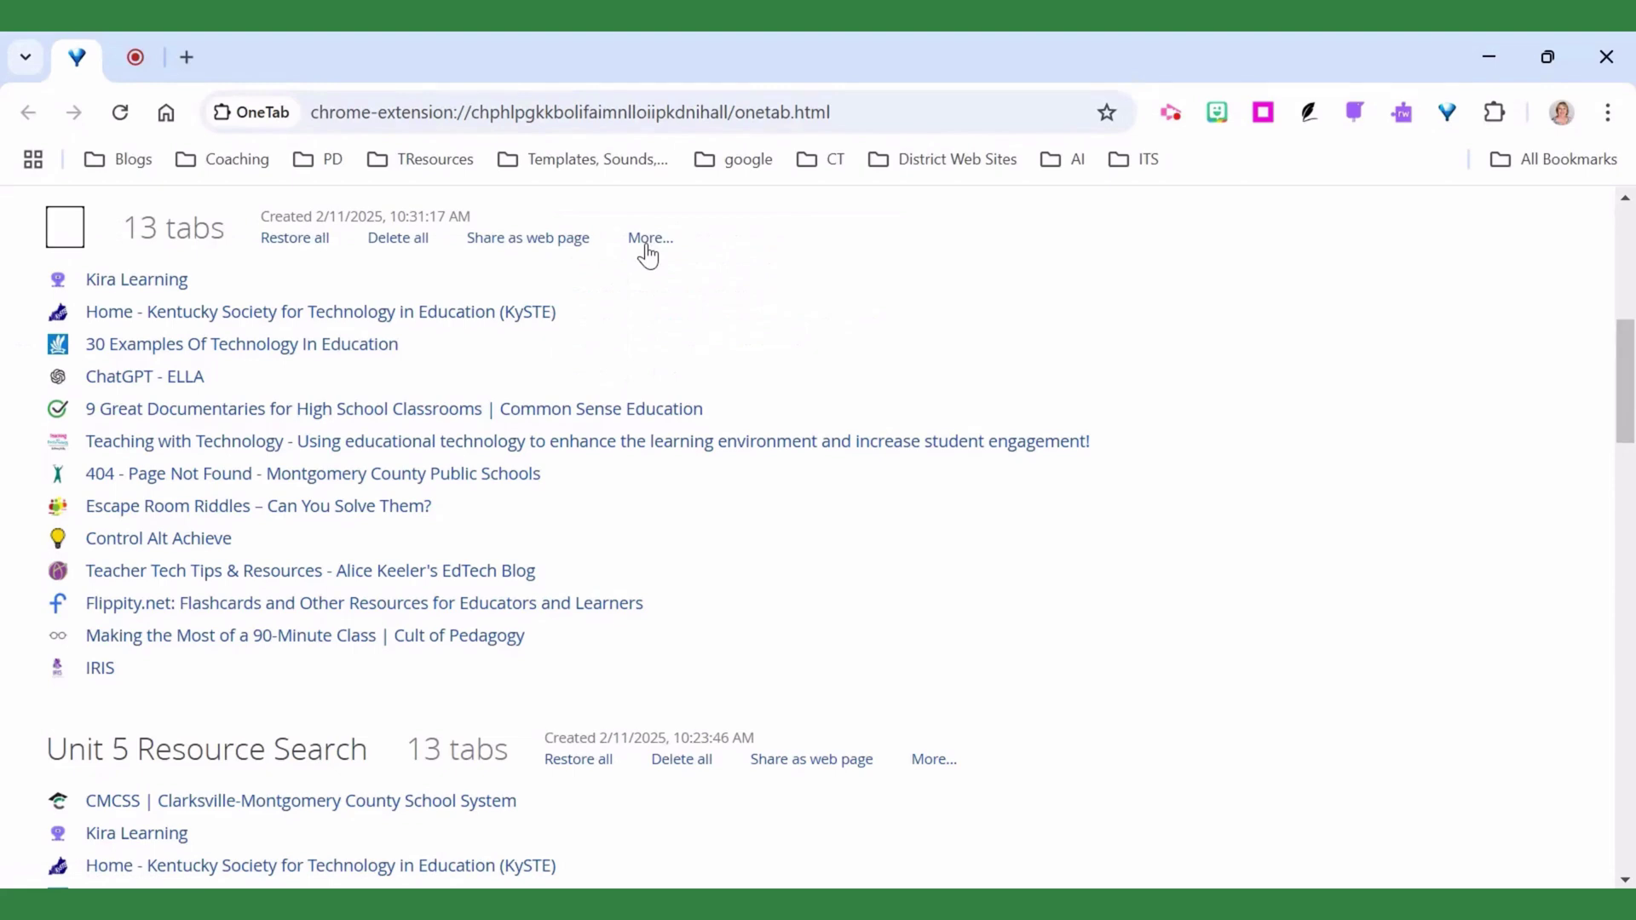
type("Resource List for Unit 8")
key("Return")
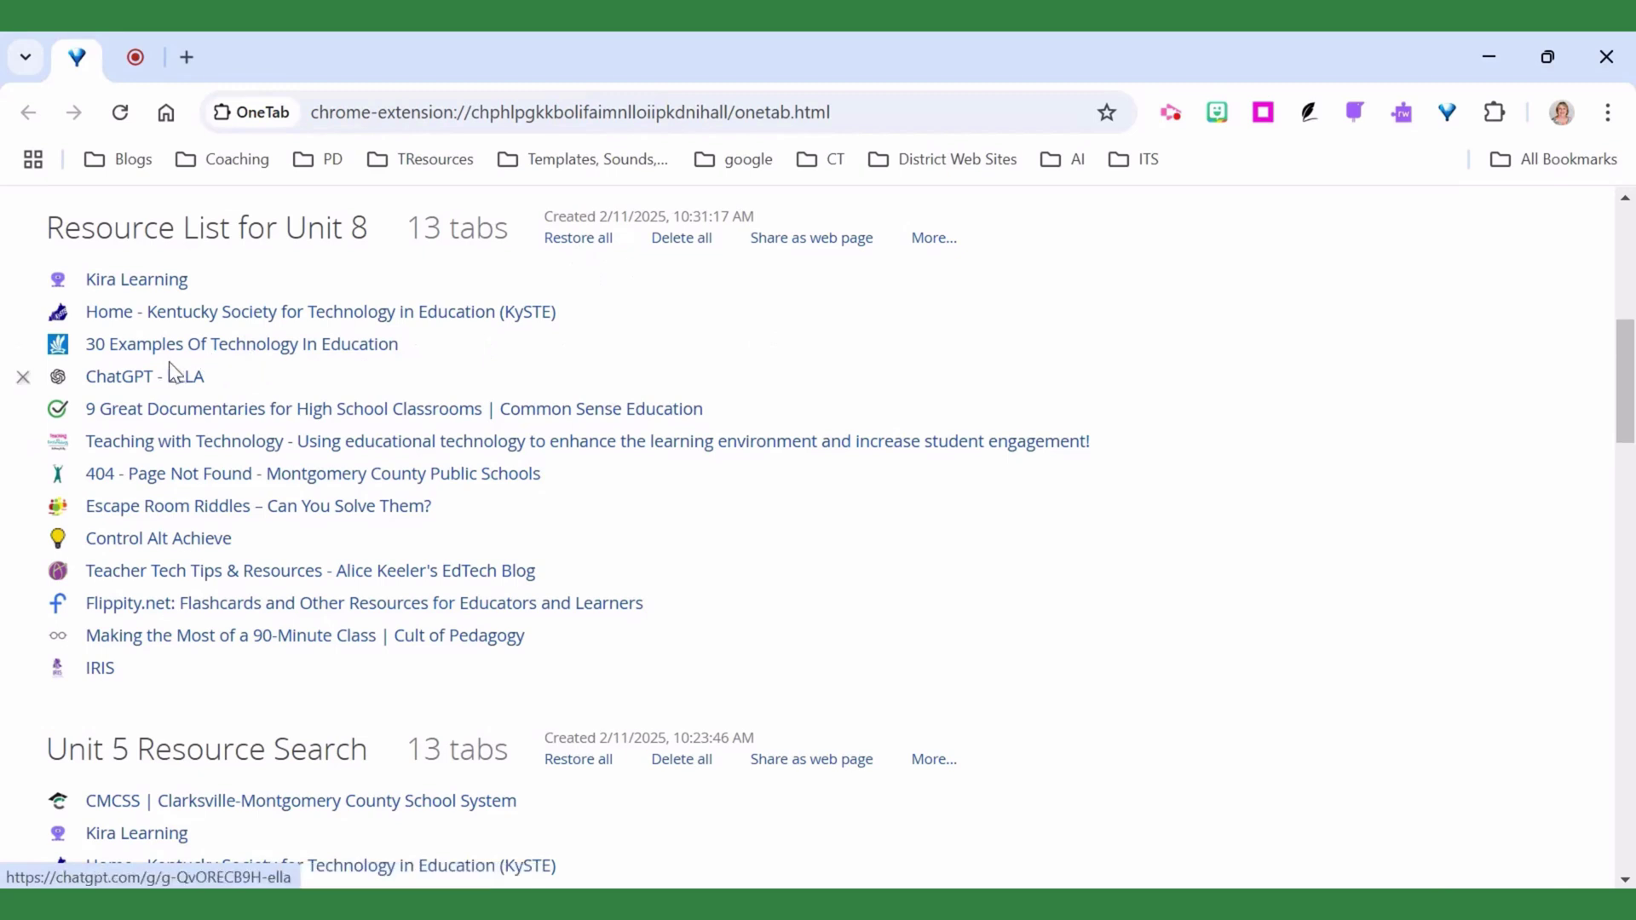
left_click(217, 445)
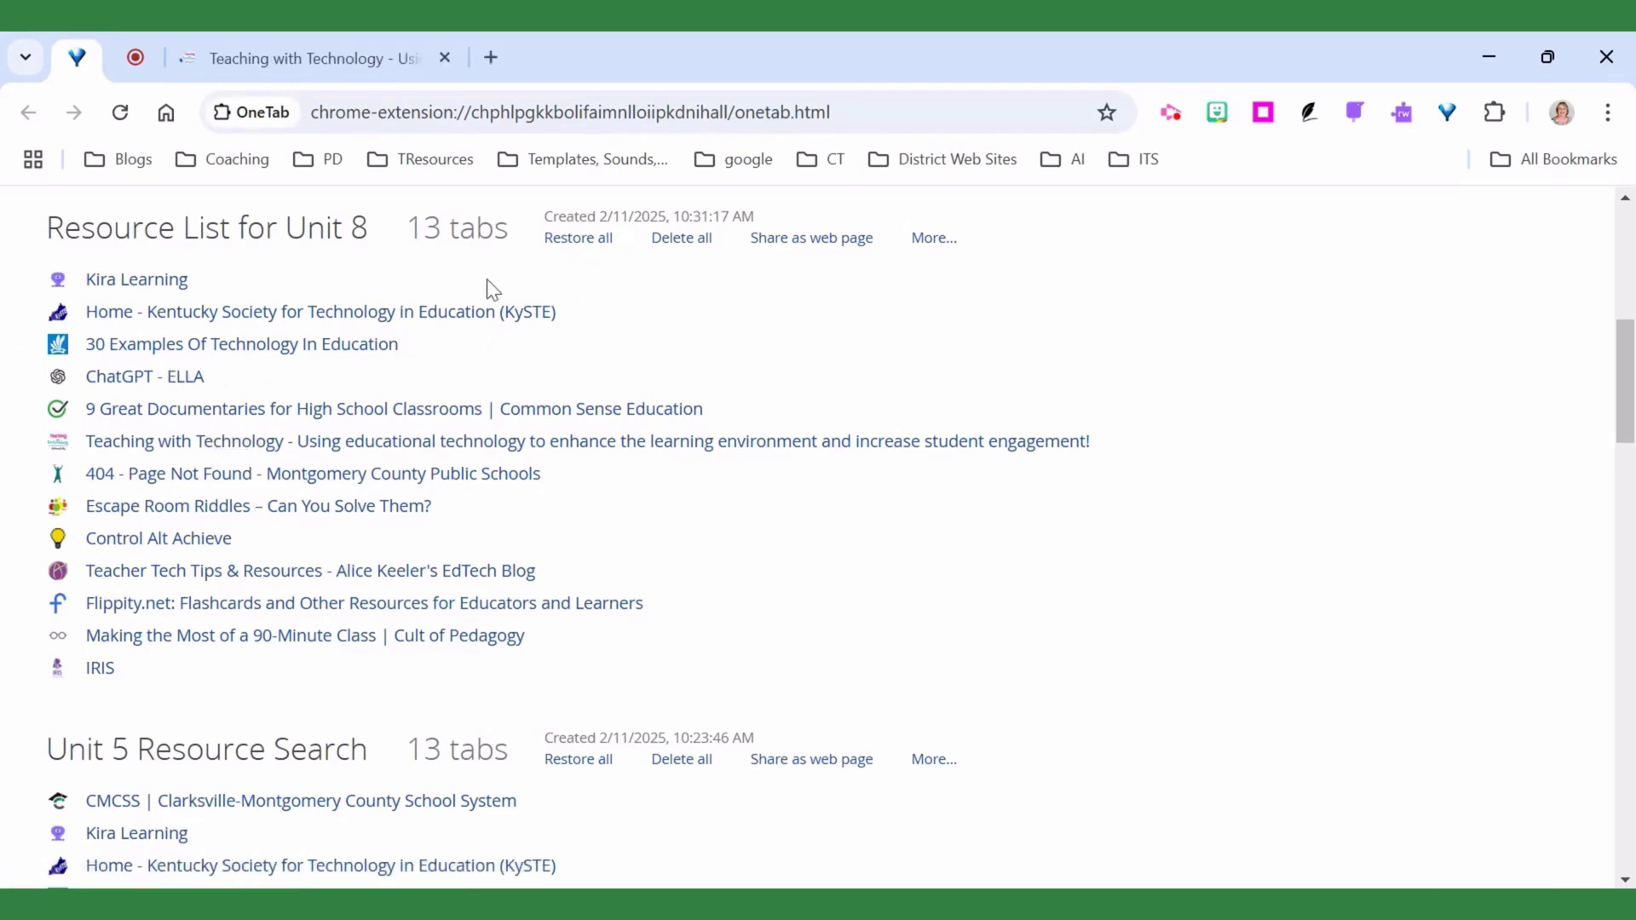
Step: Share the Unit 8 list as a web page, copy its URL, and return to the first tab
left_click(801, 243)
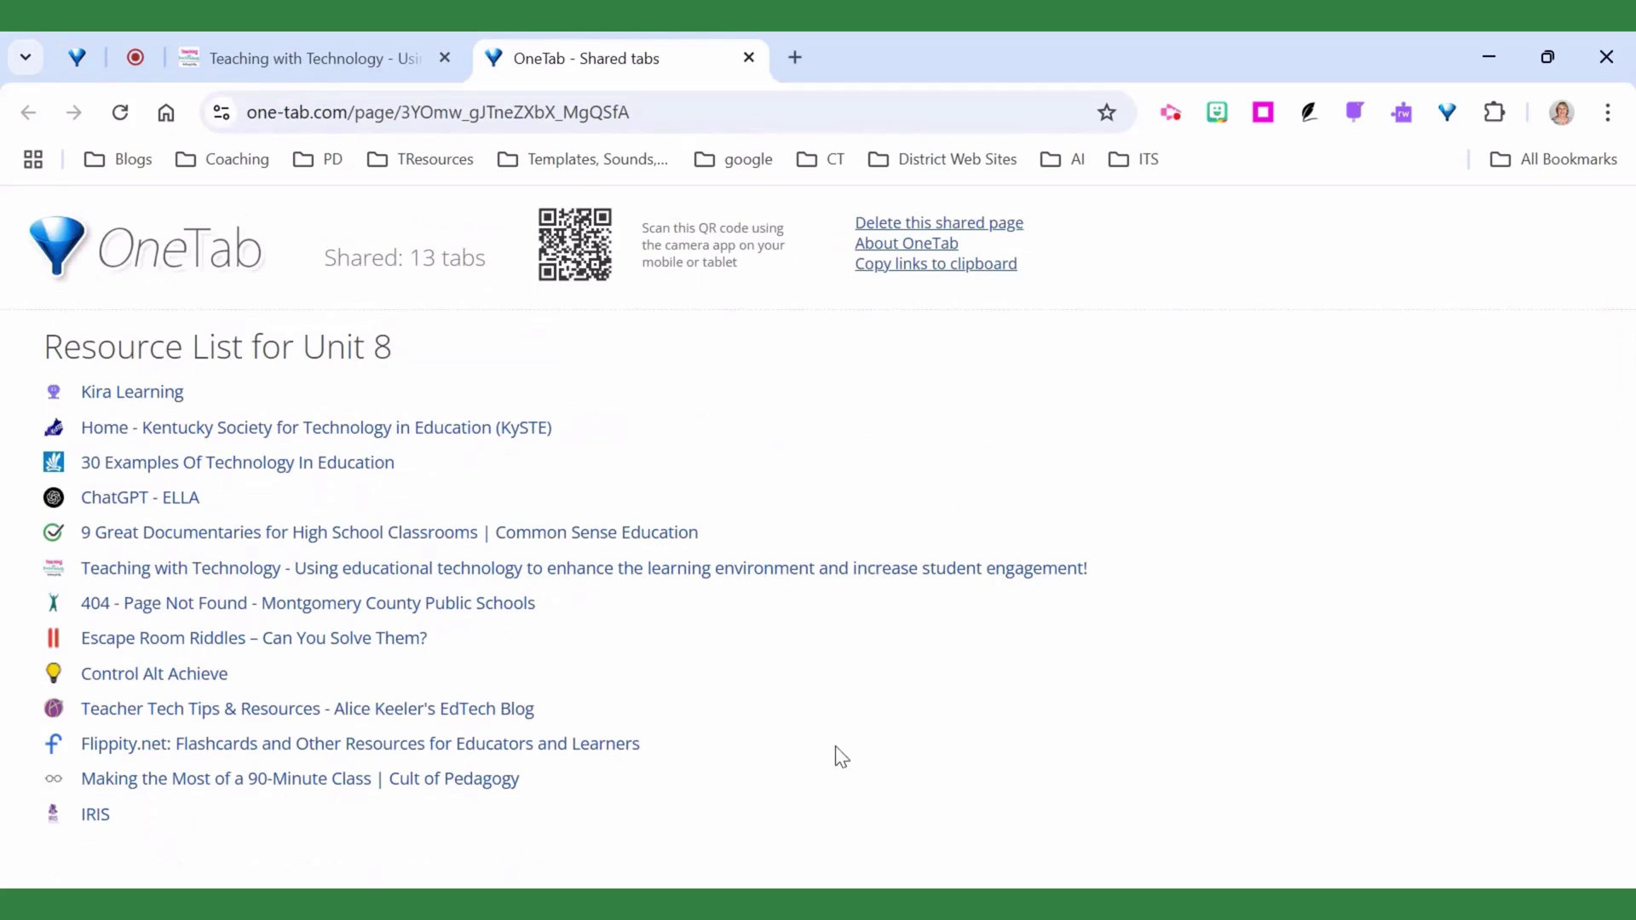
left_click(579, 114)
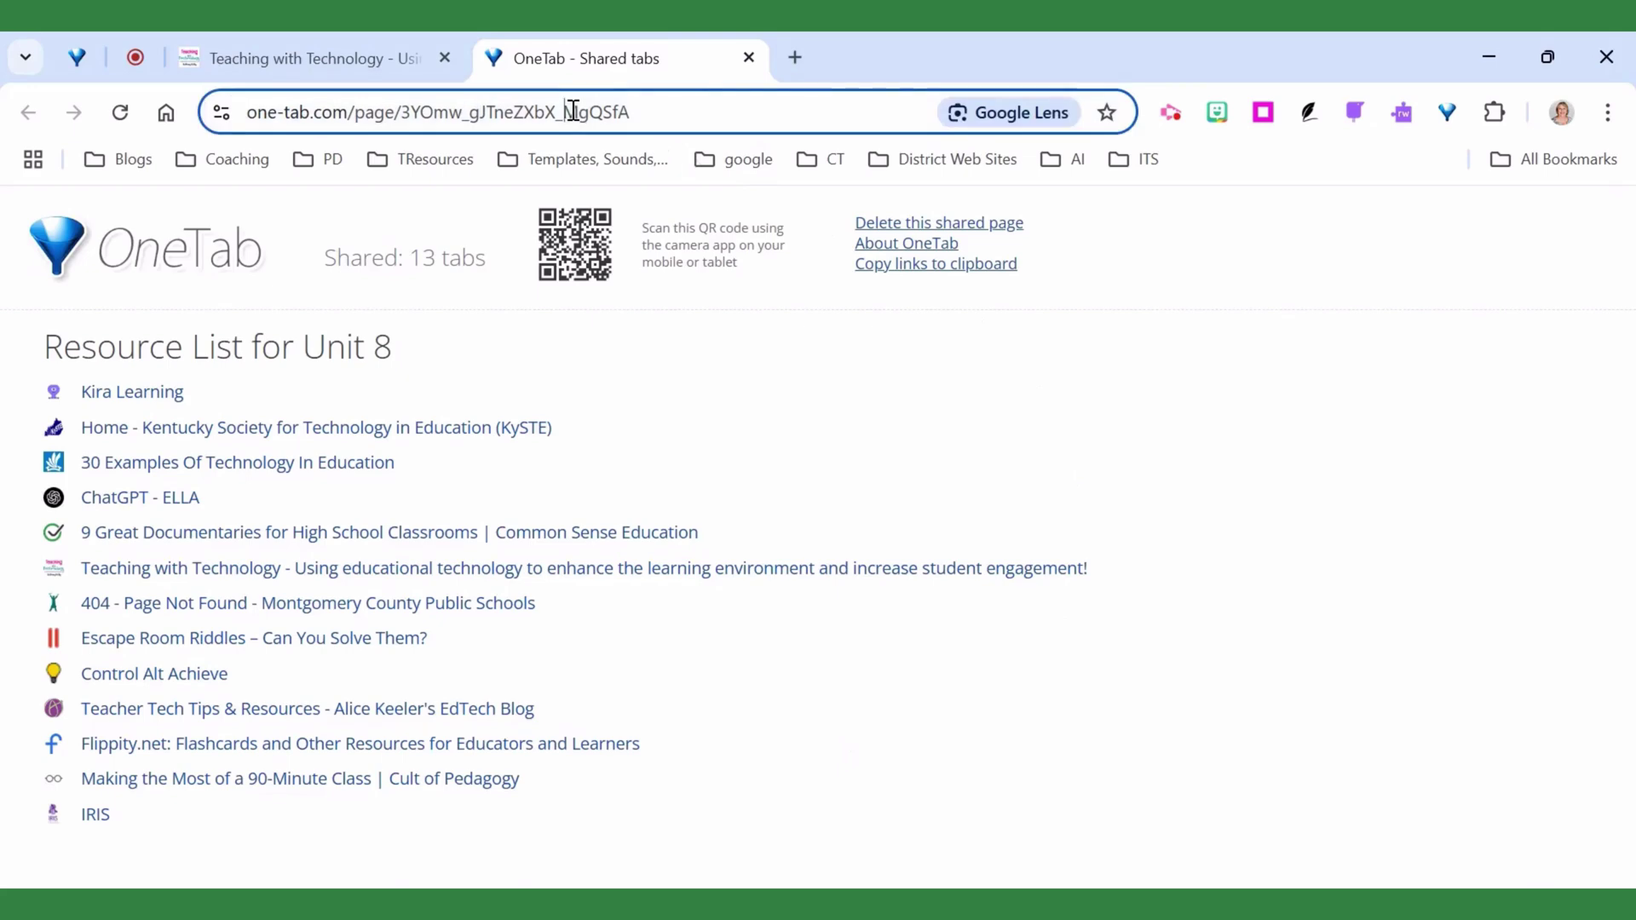
right_click(574, 111)
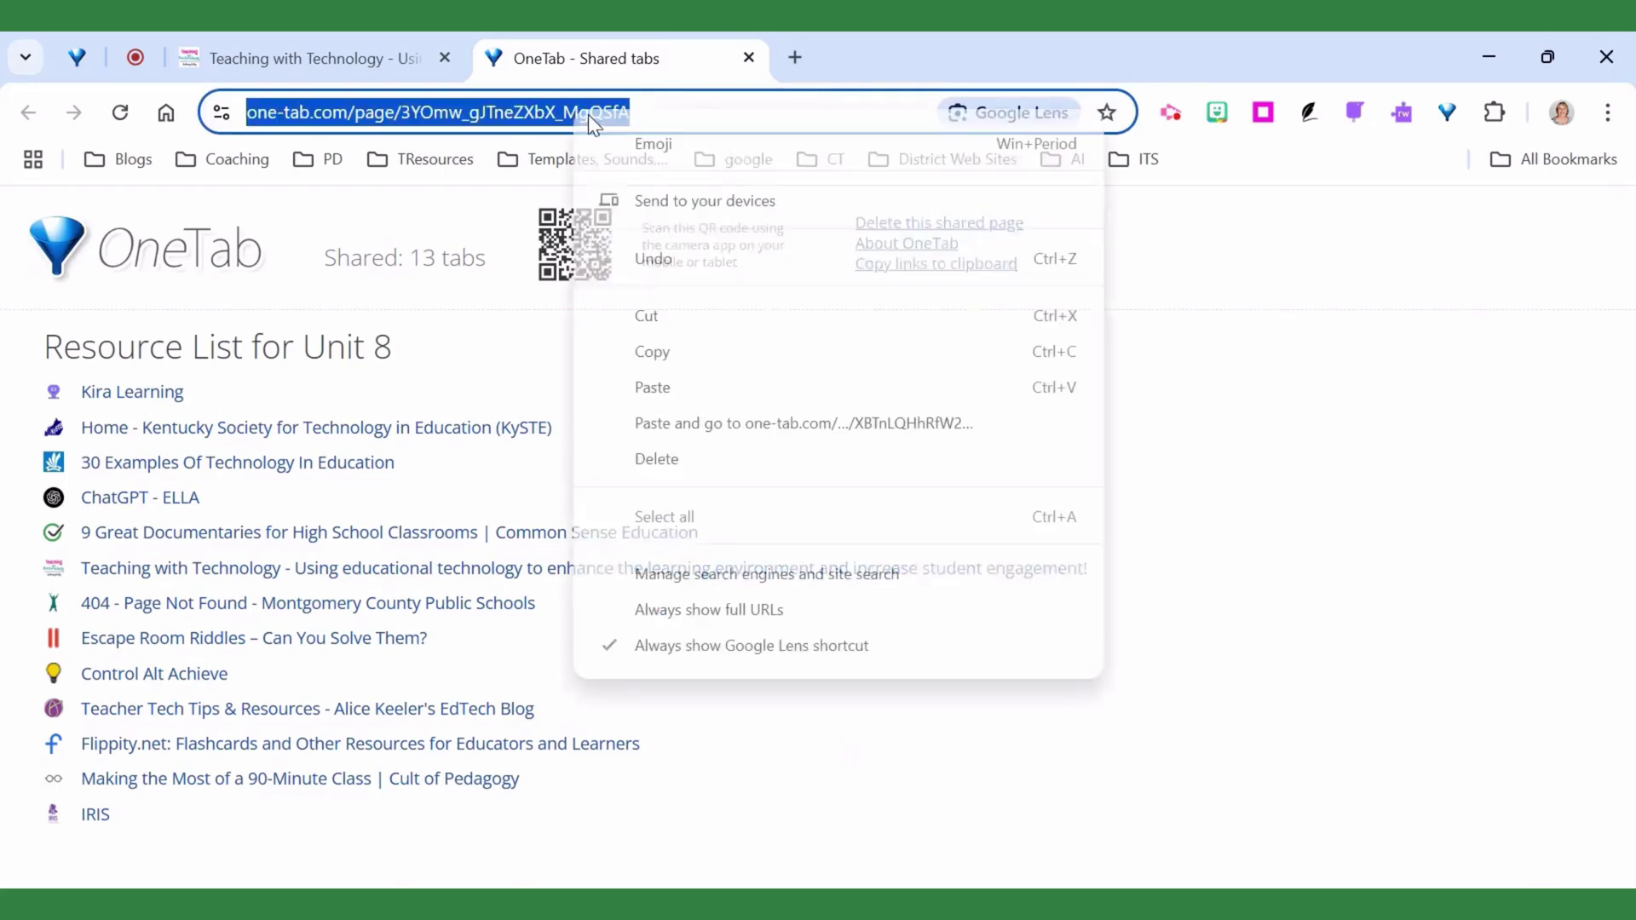
left_click(668, 346)
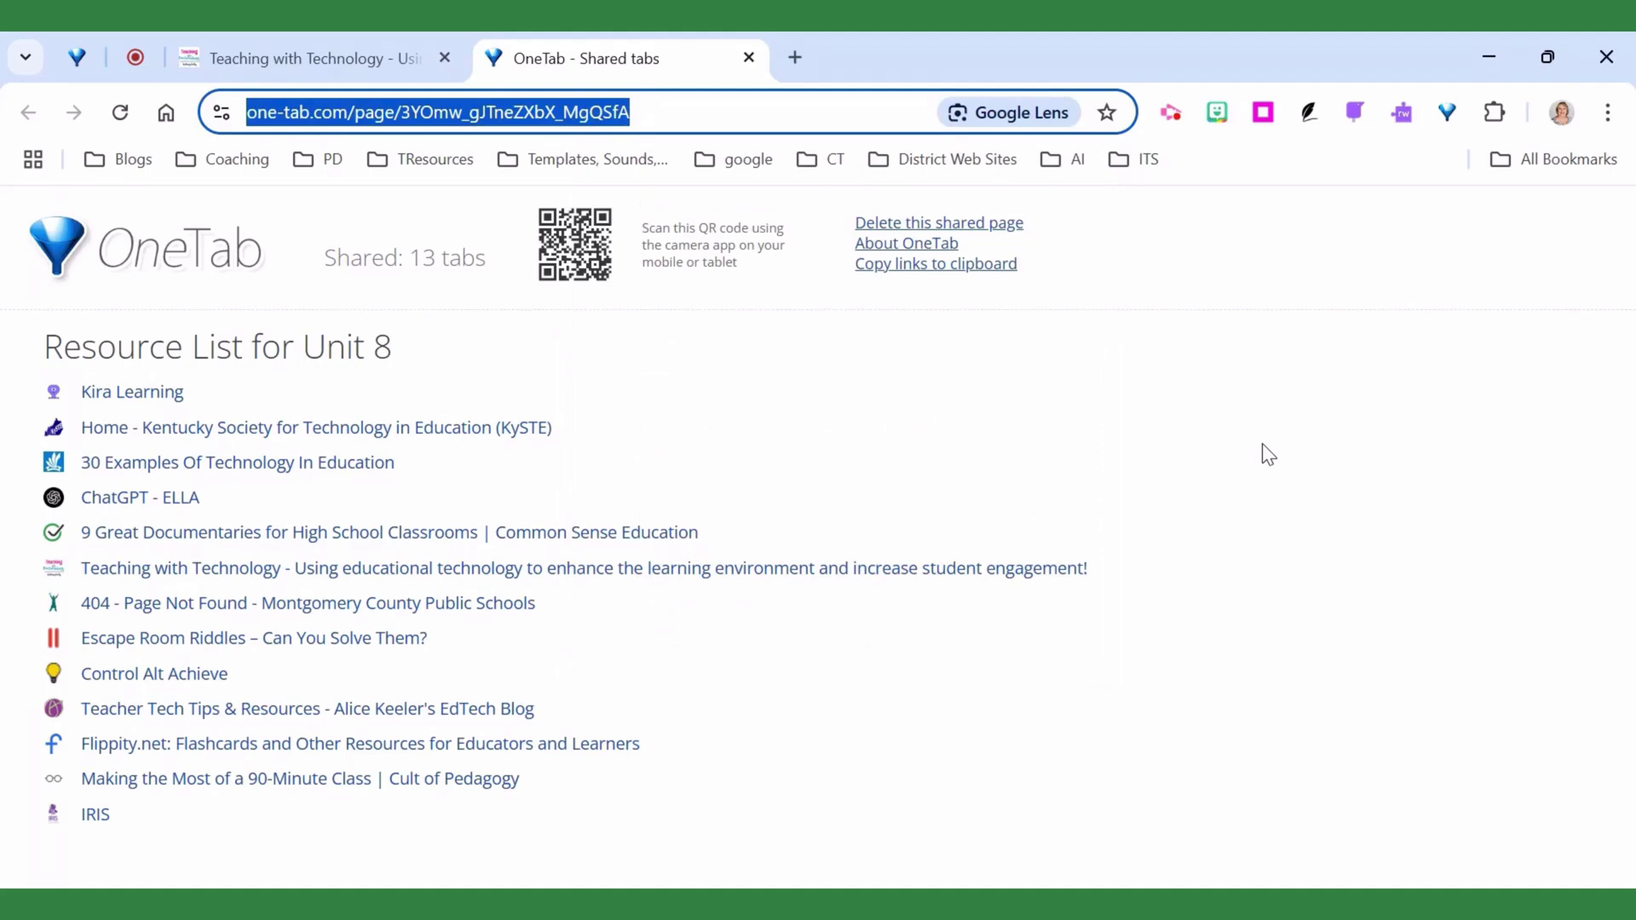
key("ctrl+1")
Step: Restore the saved NASA and airplane-flight group, then save those 7 tabs into a new OneTab group
scroll(780, 463, "down", 3)
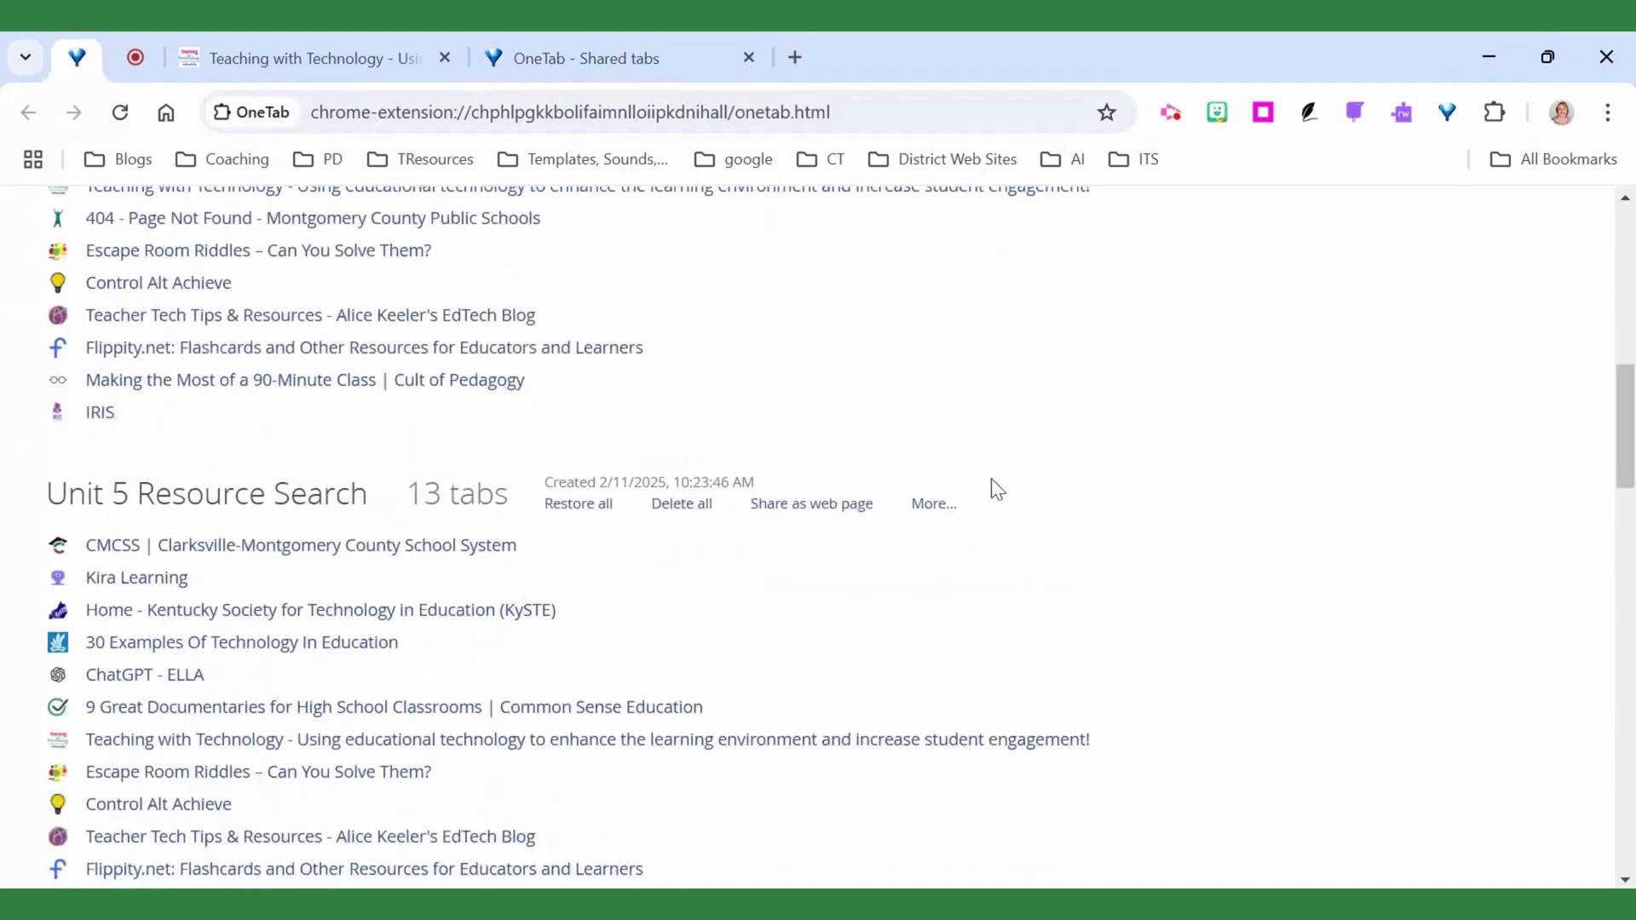
scroll(997, 490, "down", 12)
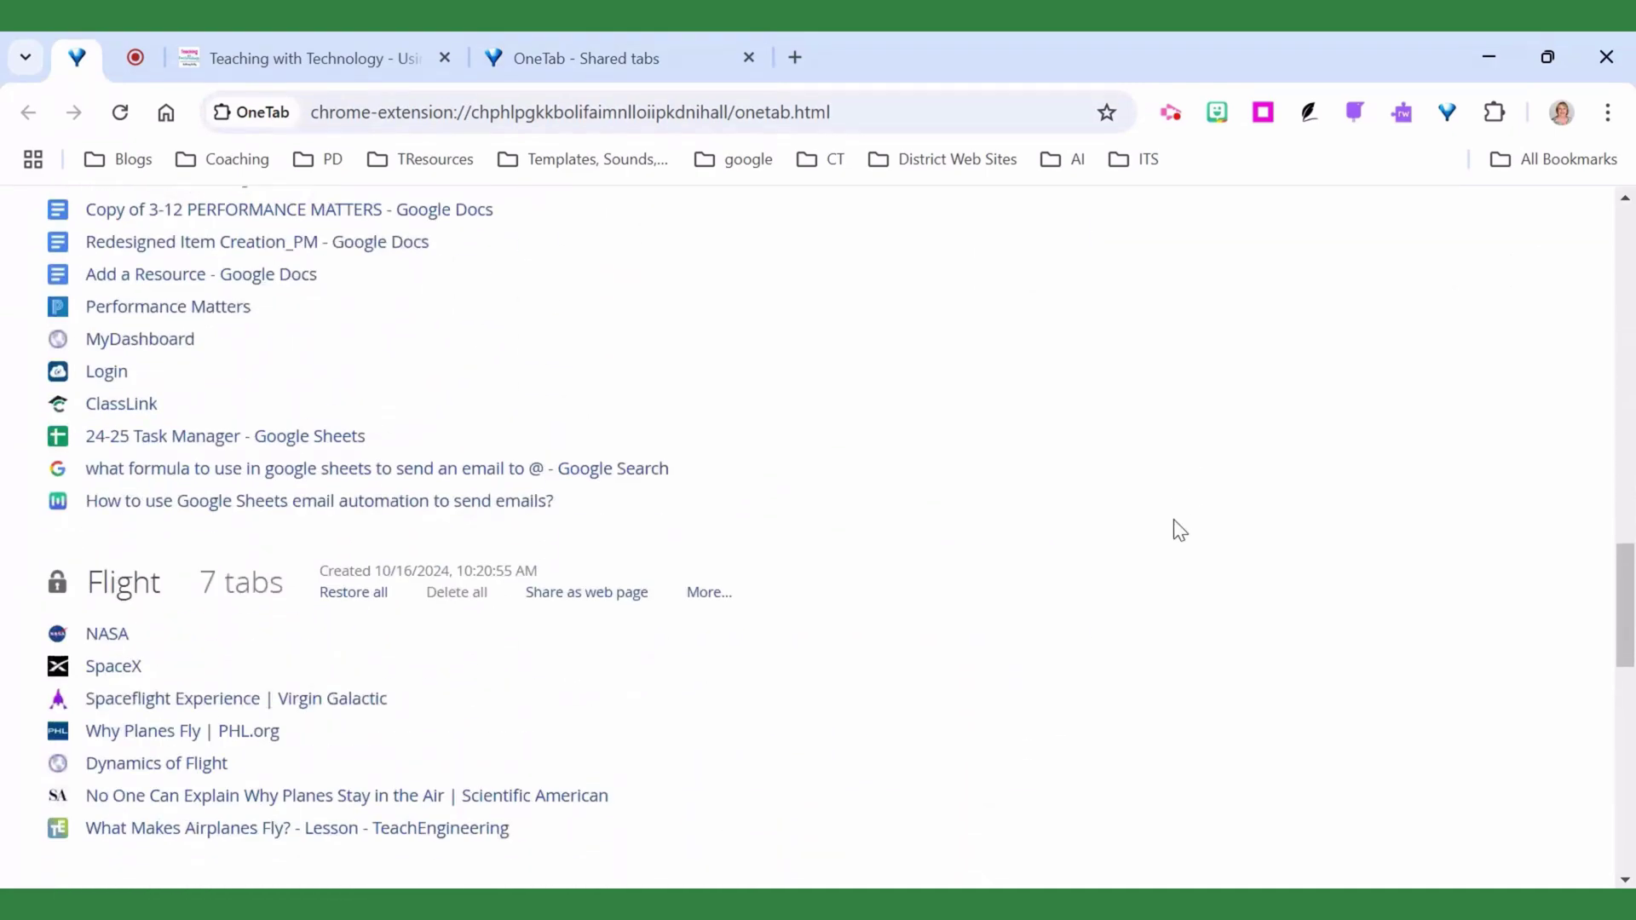
scroll(1180, 530, "down", 4)
scroll(1184, 518, "down", 6)
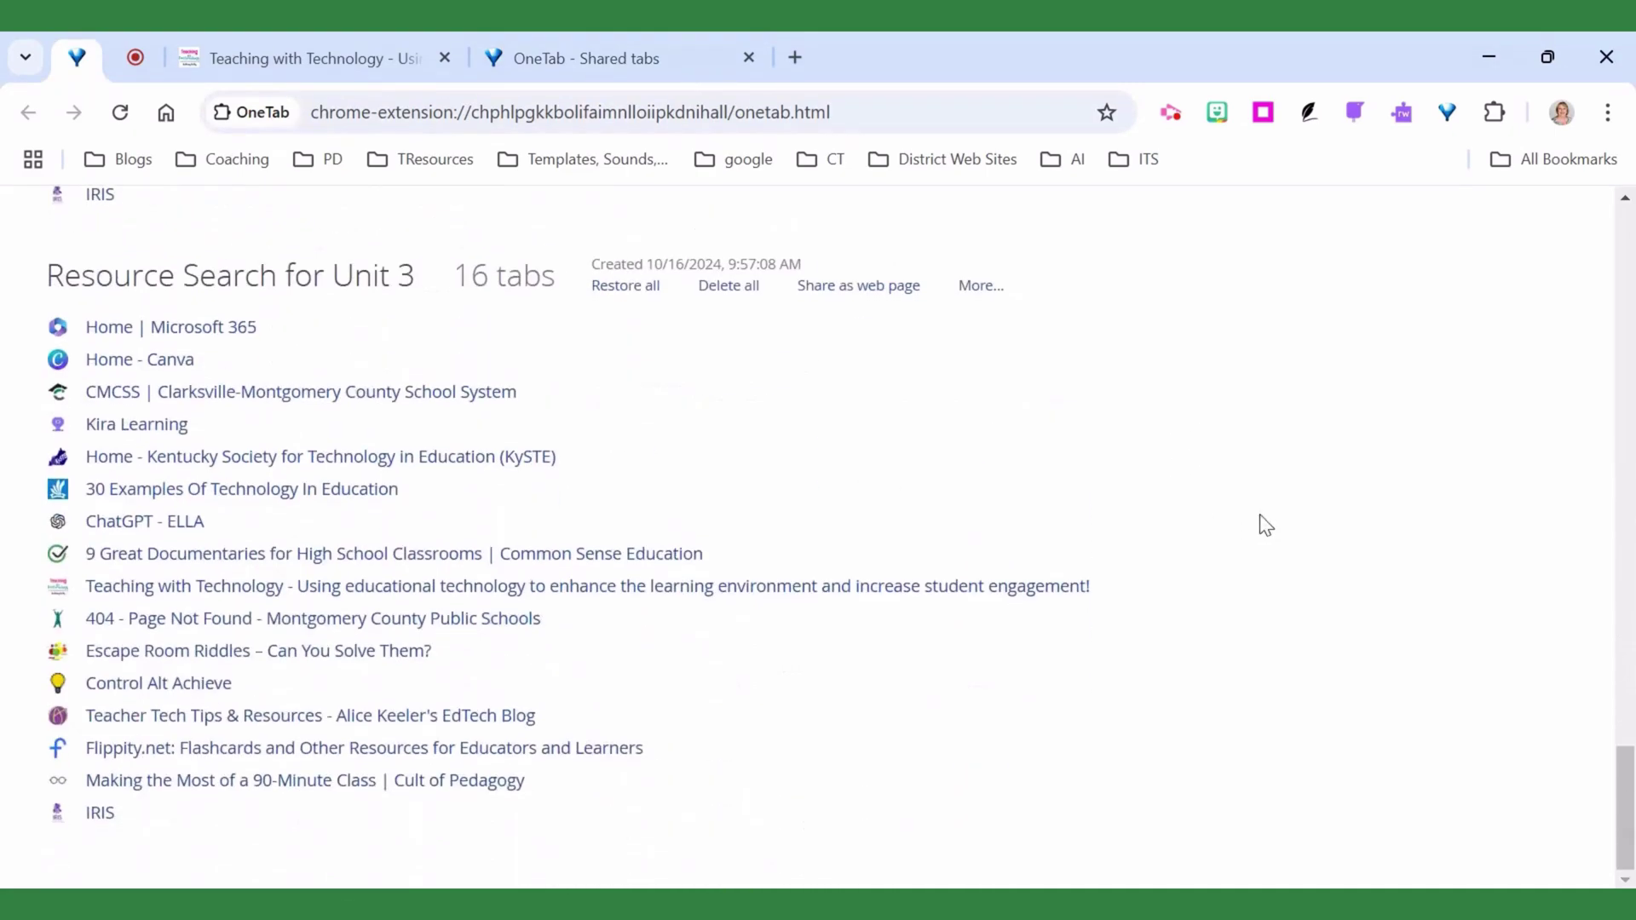
scroll(1240, 524, "up", 7)
scroll(1237, 521, "up", 6)
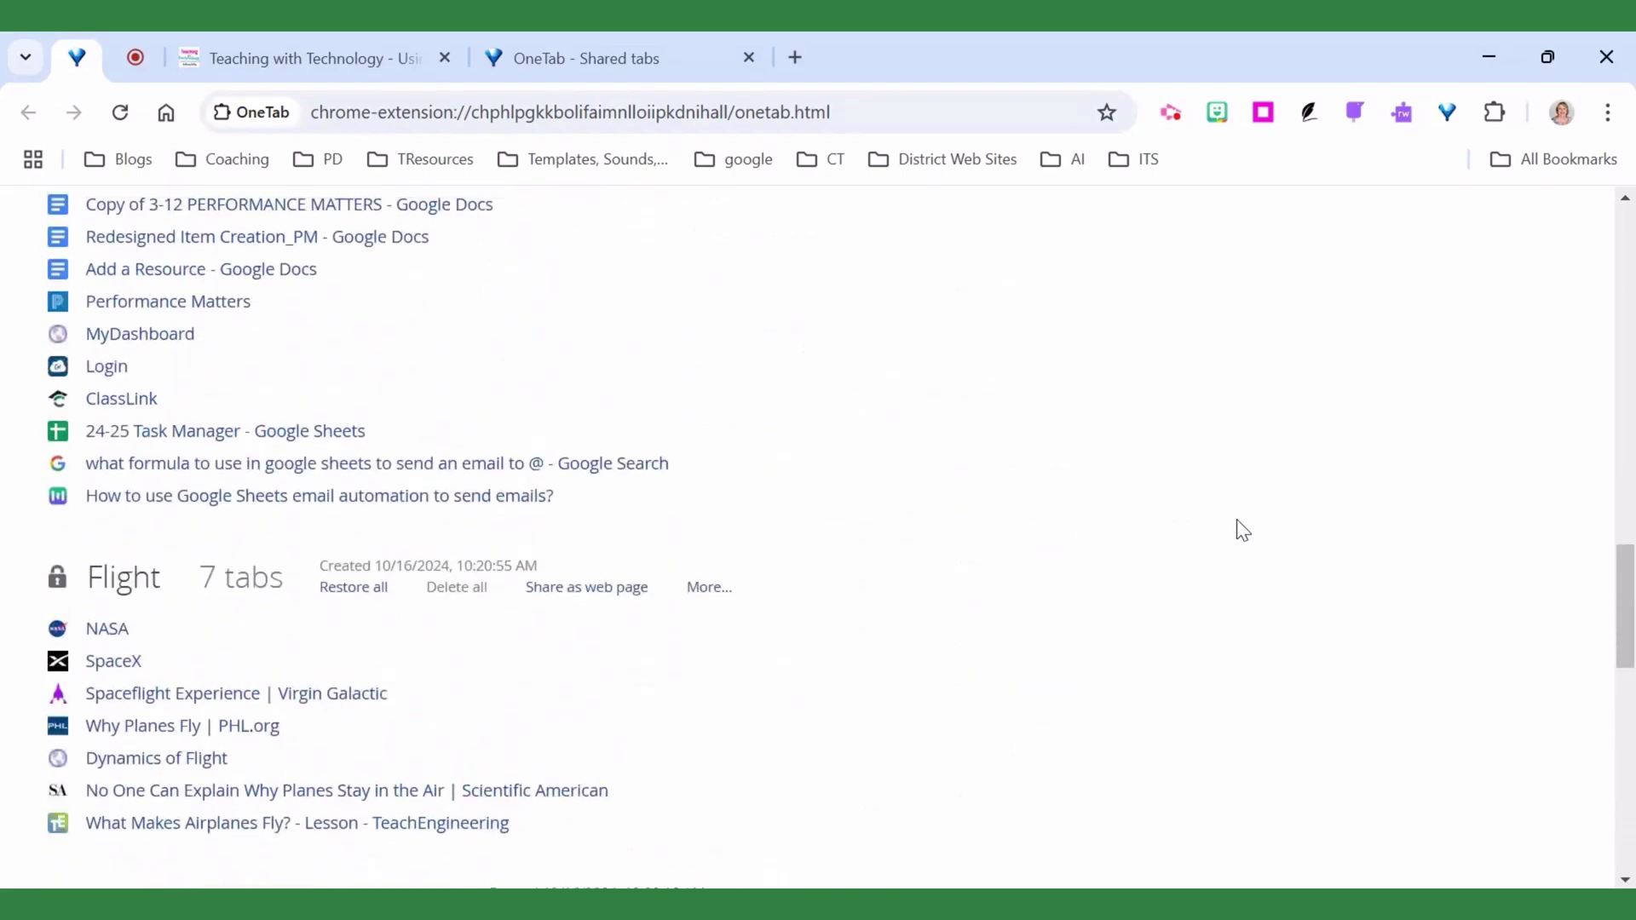
scroll(1232, 519, "up", 6)
scroll(1224, 518, "down", 3)
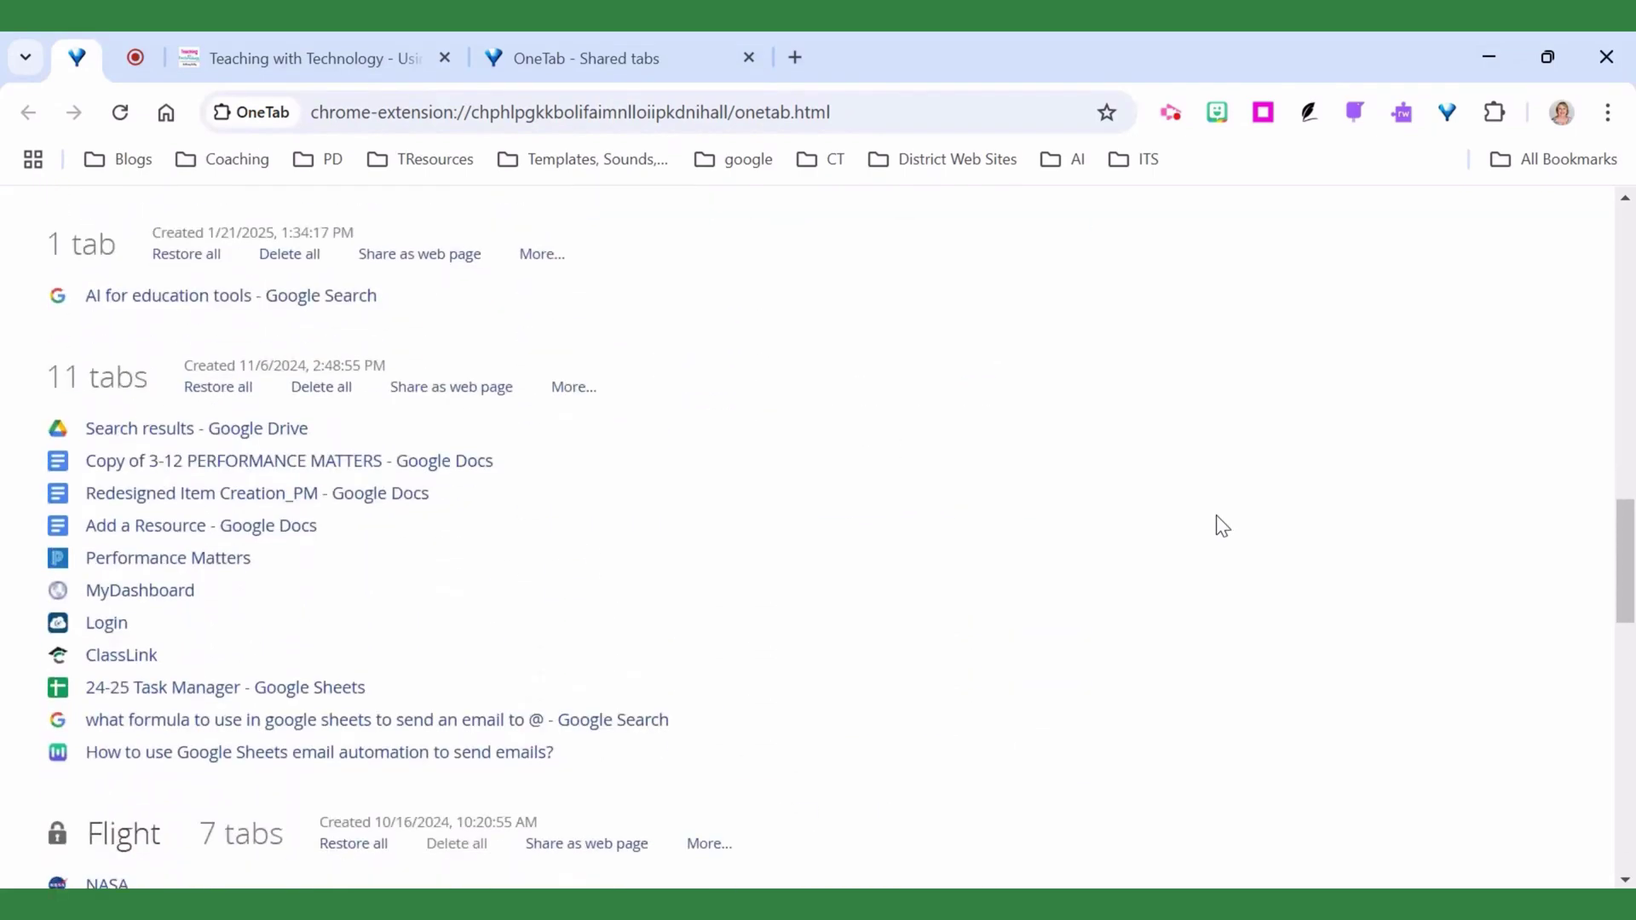
scroll(1217, 522, "down", 5)
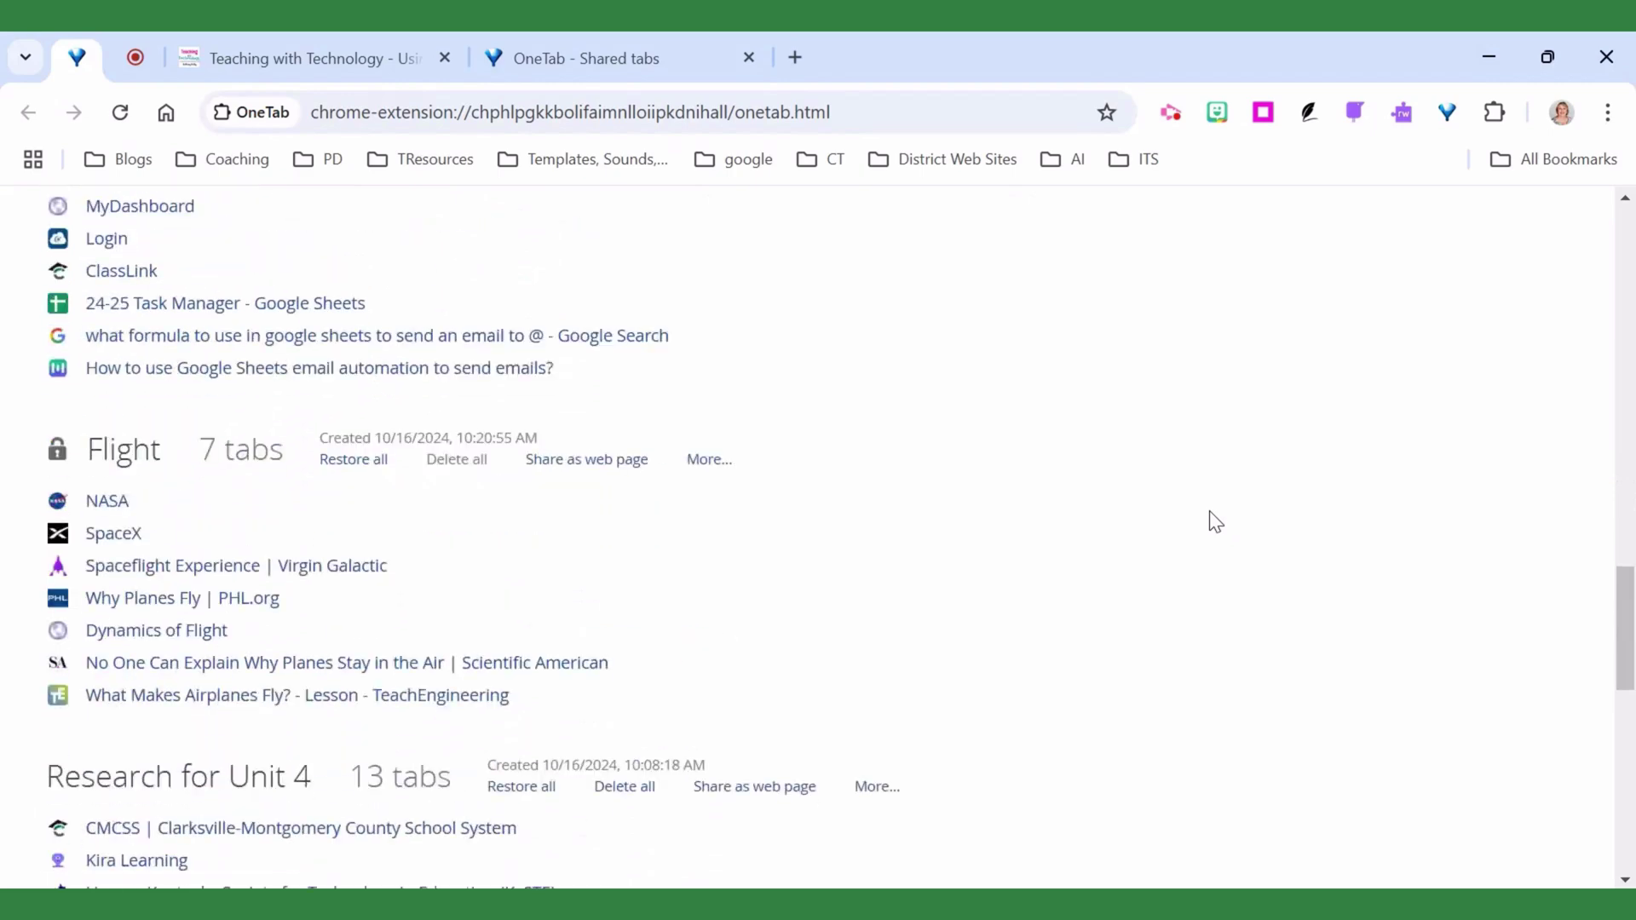
scroll(1215, 516, "up", 6)
scroll(1208, 511, "up", 18)
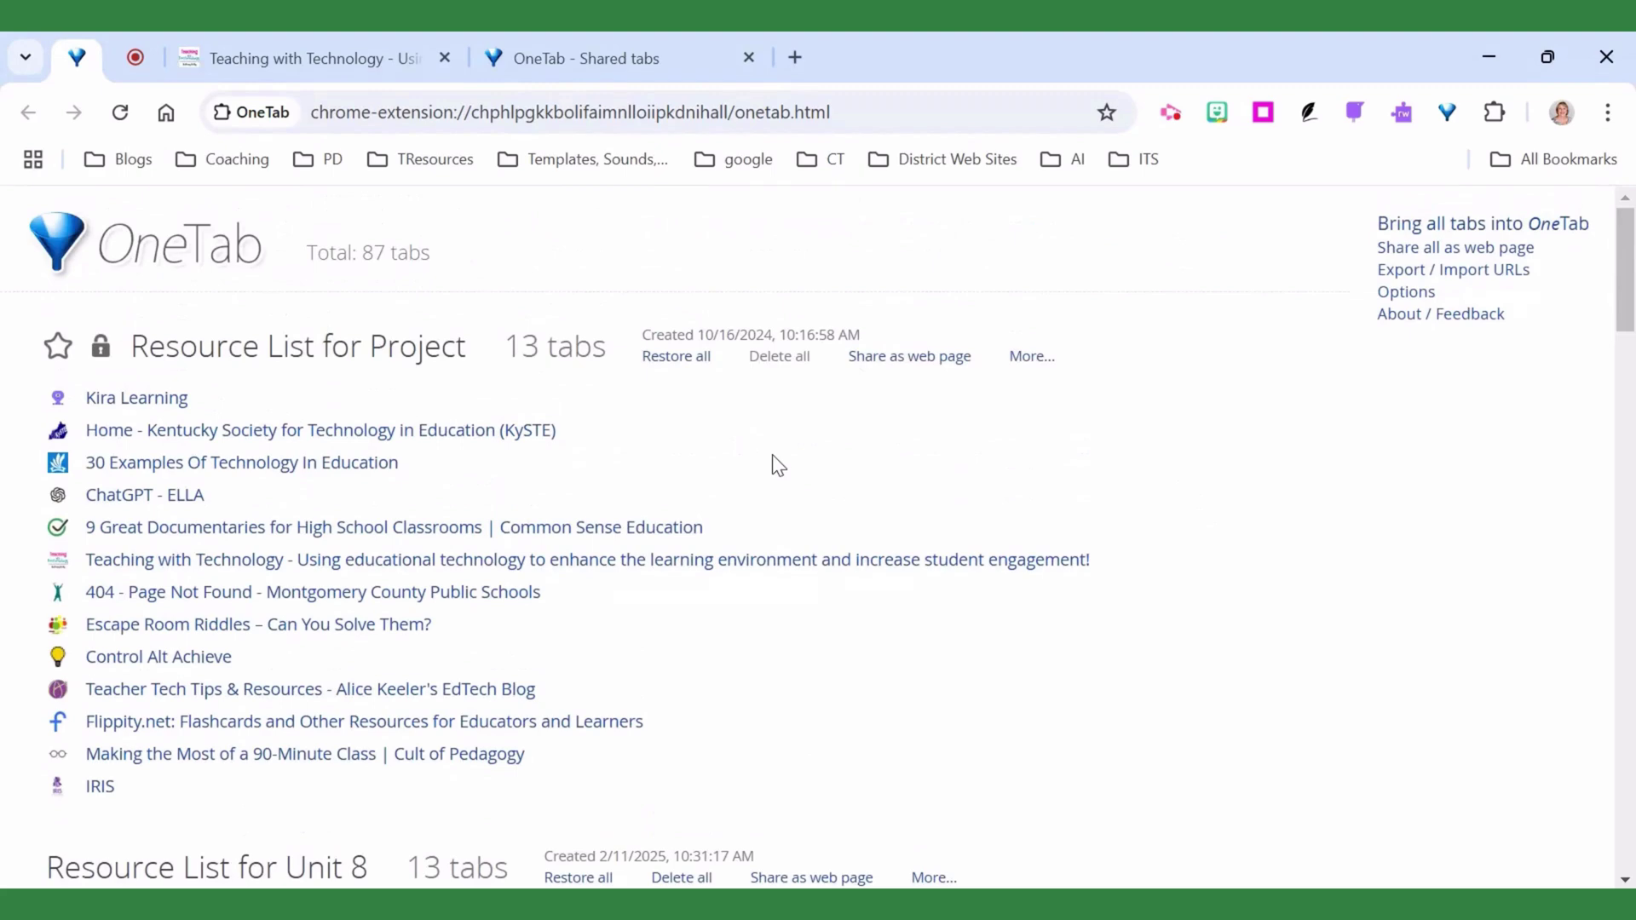
left_click(671, 358)
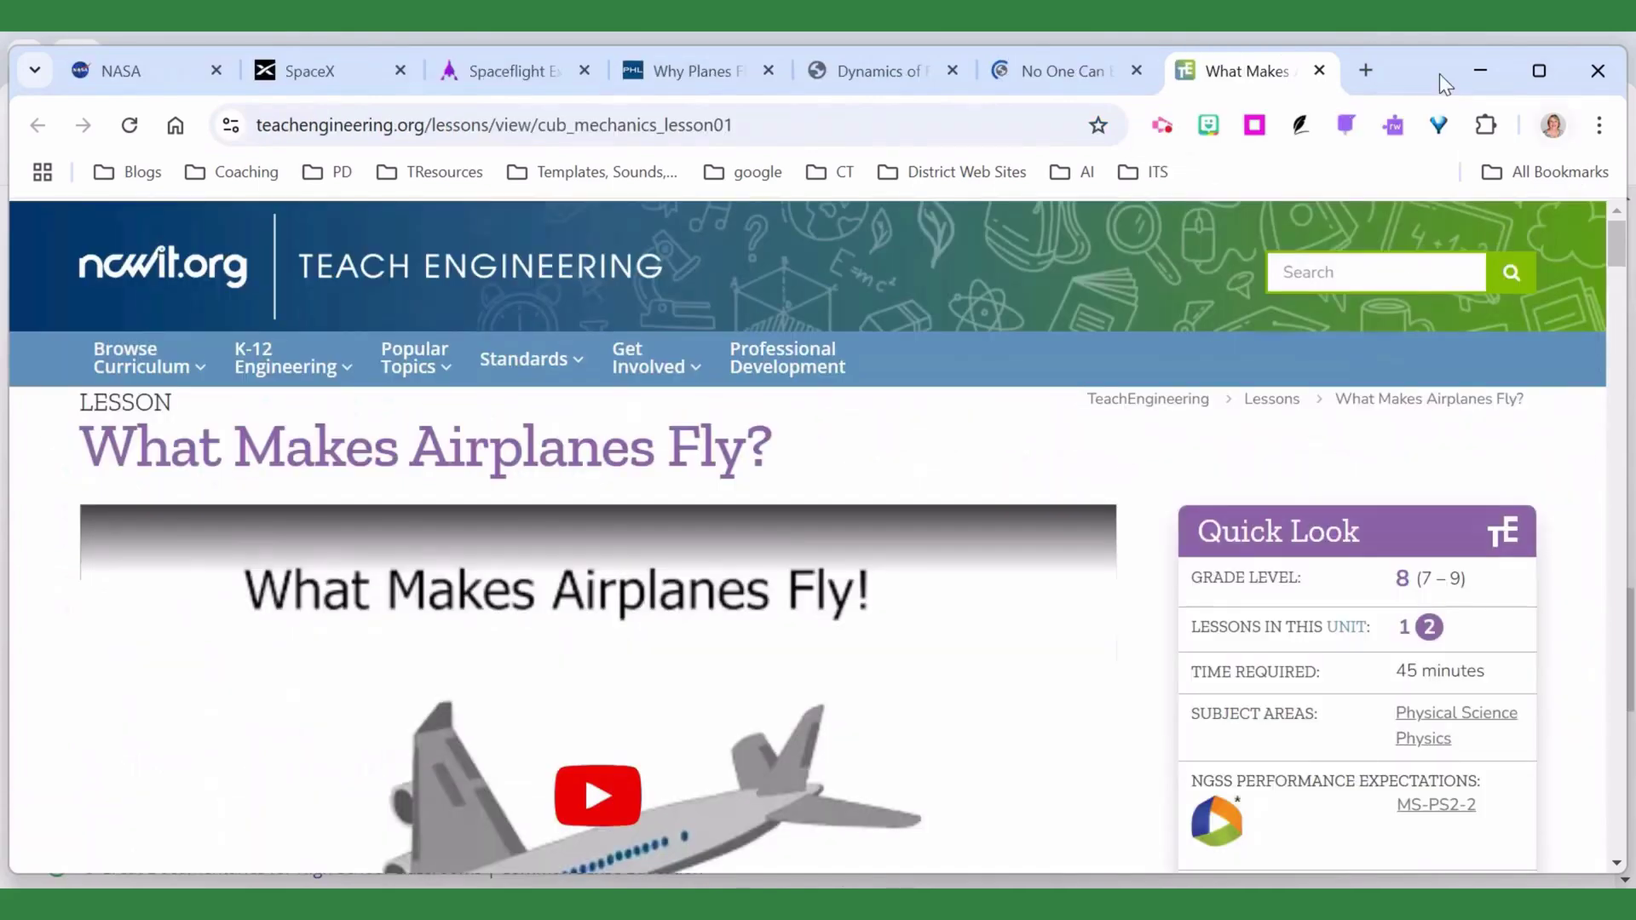
left_click(1439, 126)
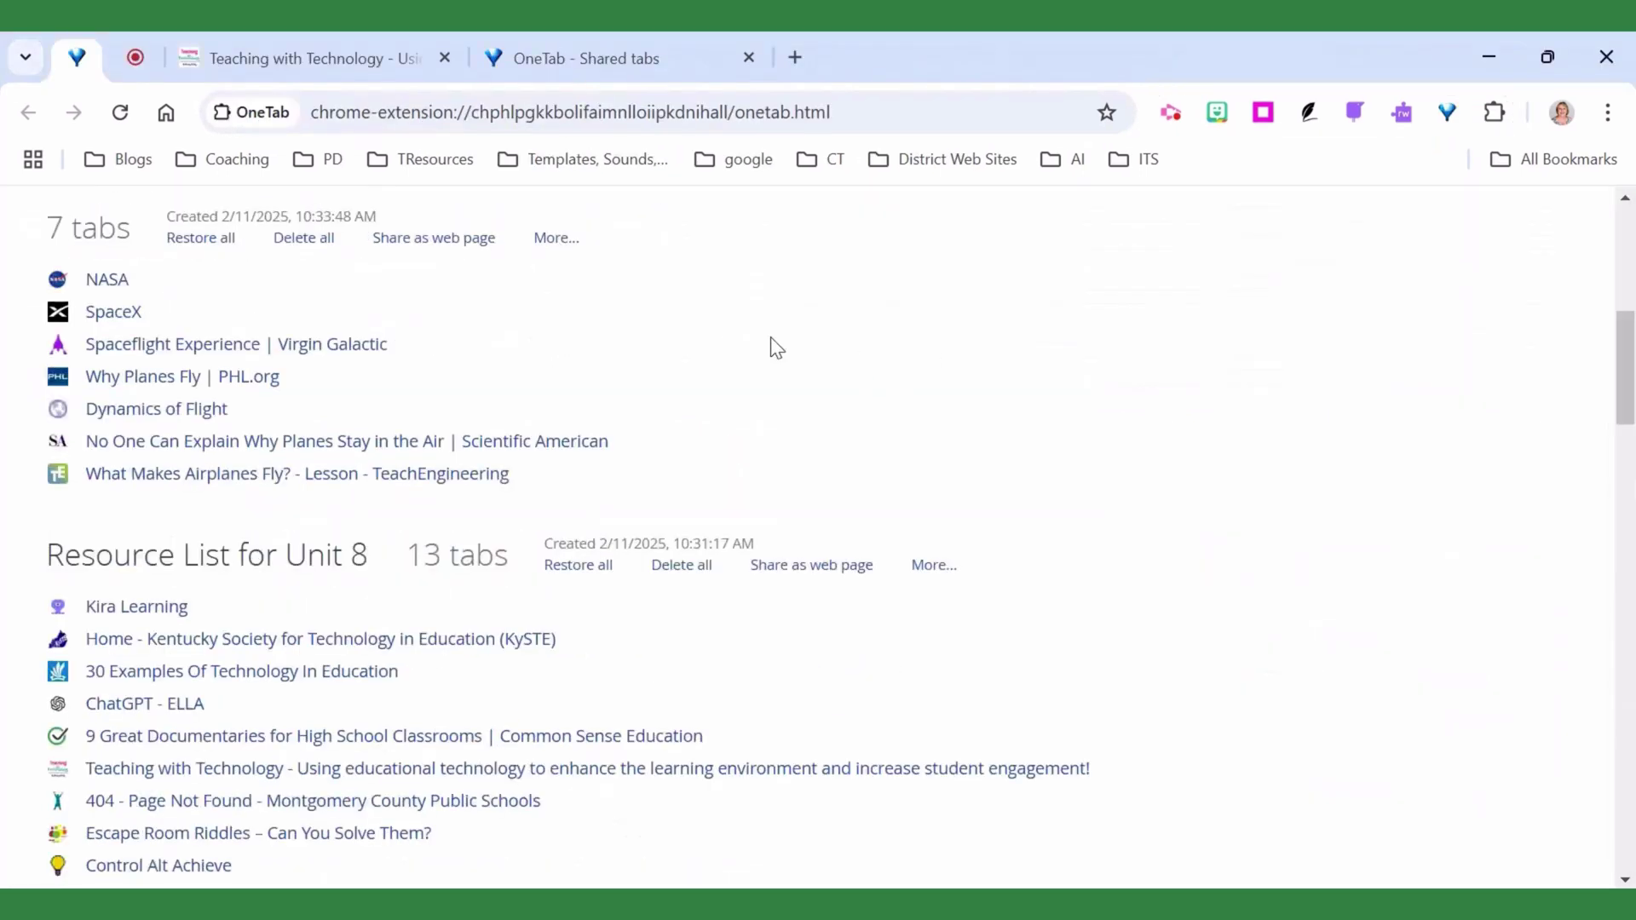